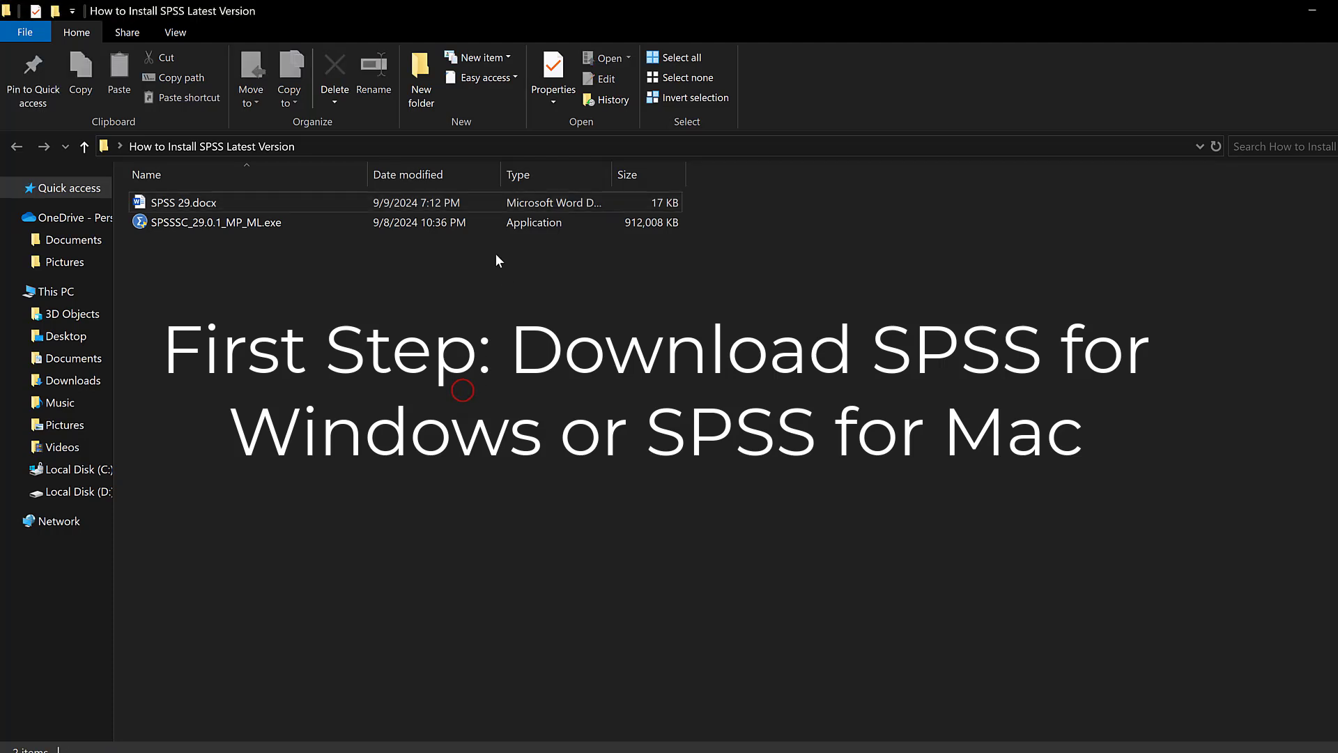
Step: Select and start the SPSSSC_29.0.1_MP_ML.exe installer
{"action": "left_click", "coordinate": [416, 222]}
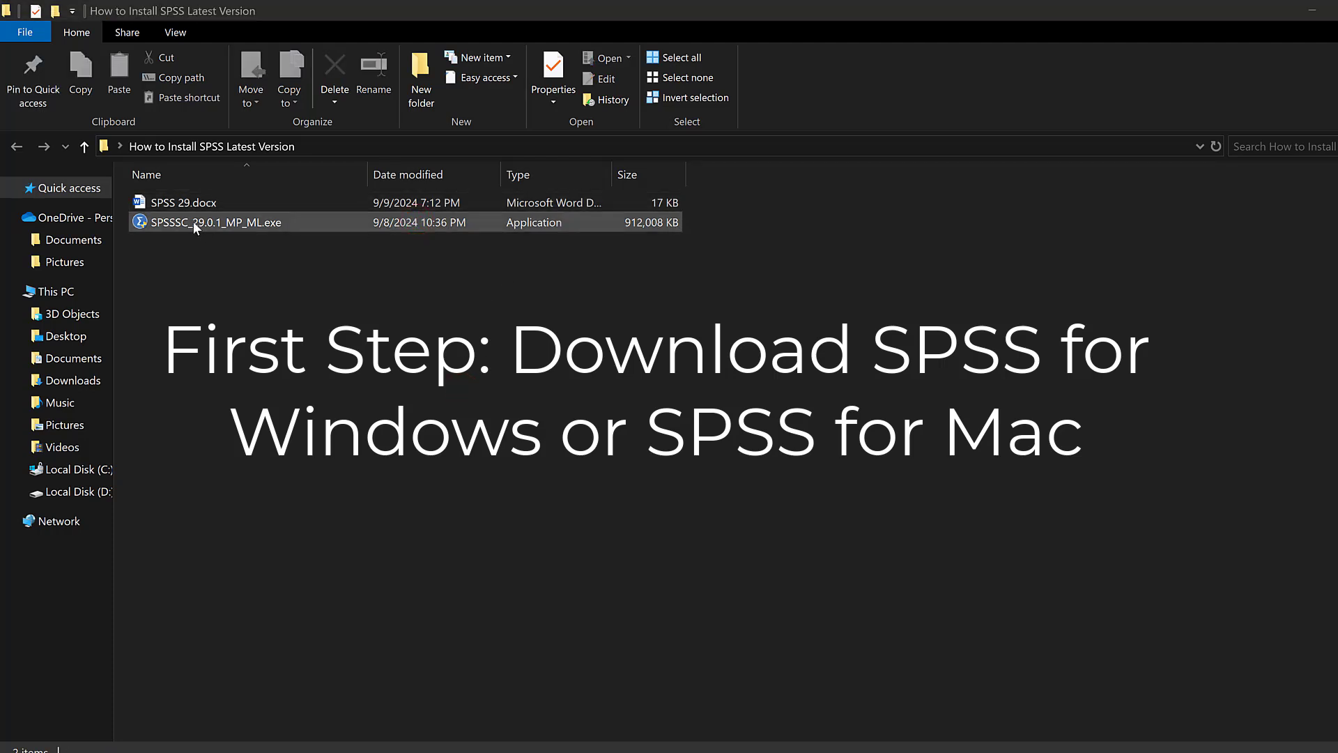
{"action": "left_click", "coordinate": [194, 222]}
{"action": "right_click", "coordinate": [196, 225]}
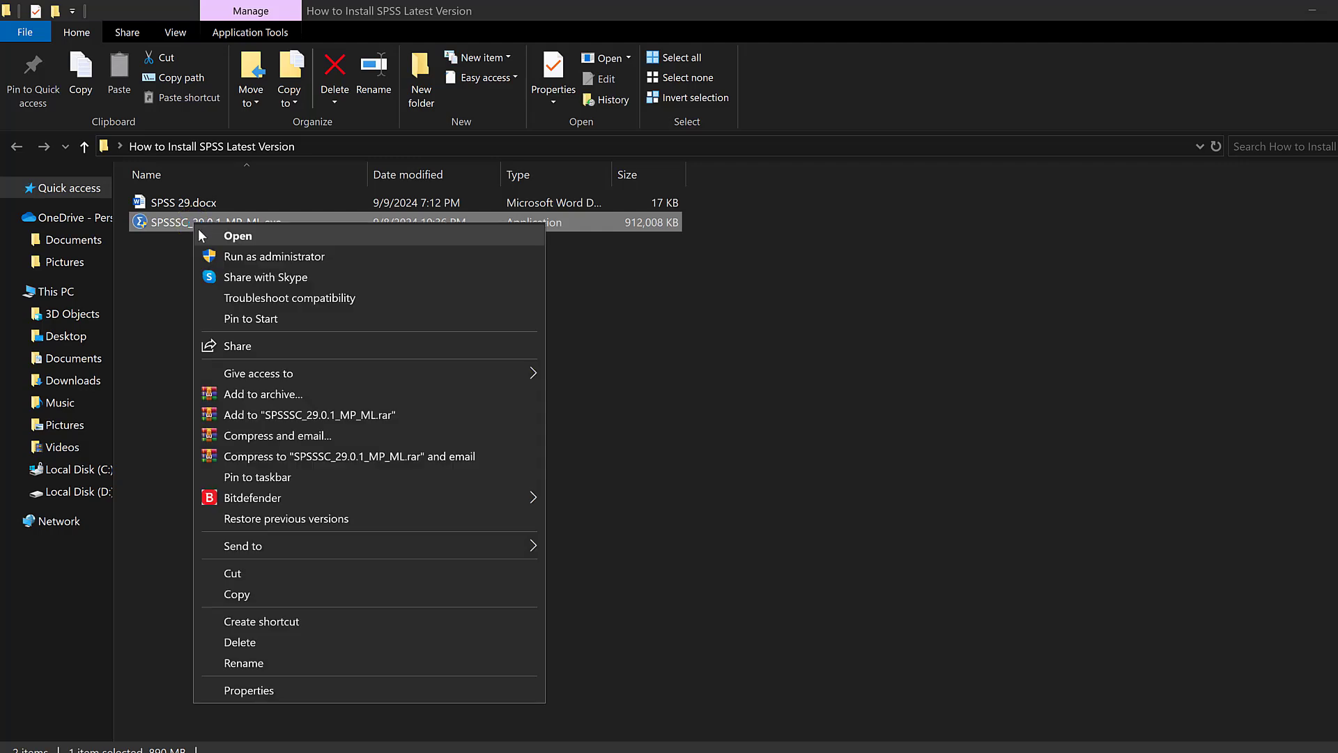
{"action": "left_click", "coordinate": [1031, 379]}
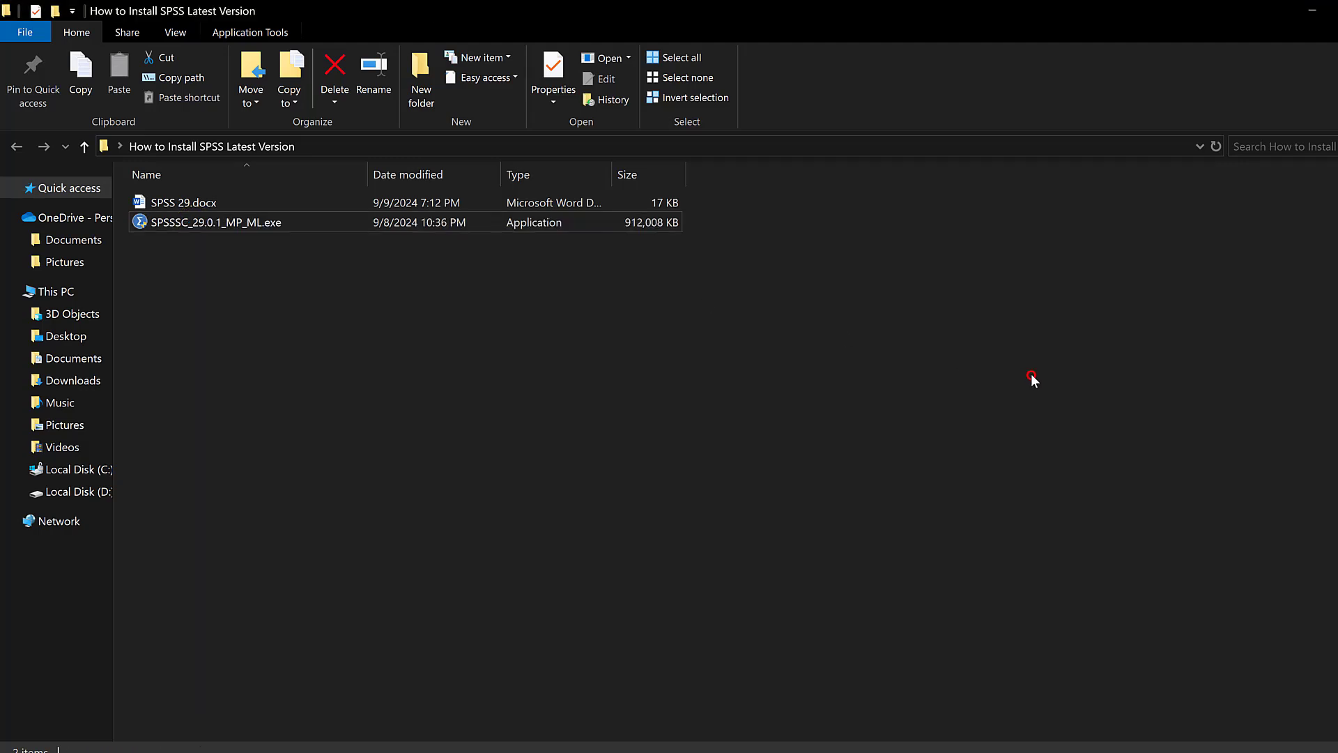
{"action": "left_click", "coordinate": [278, 221]}
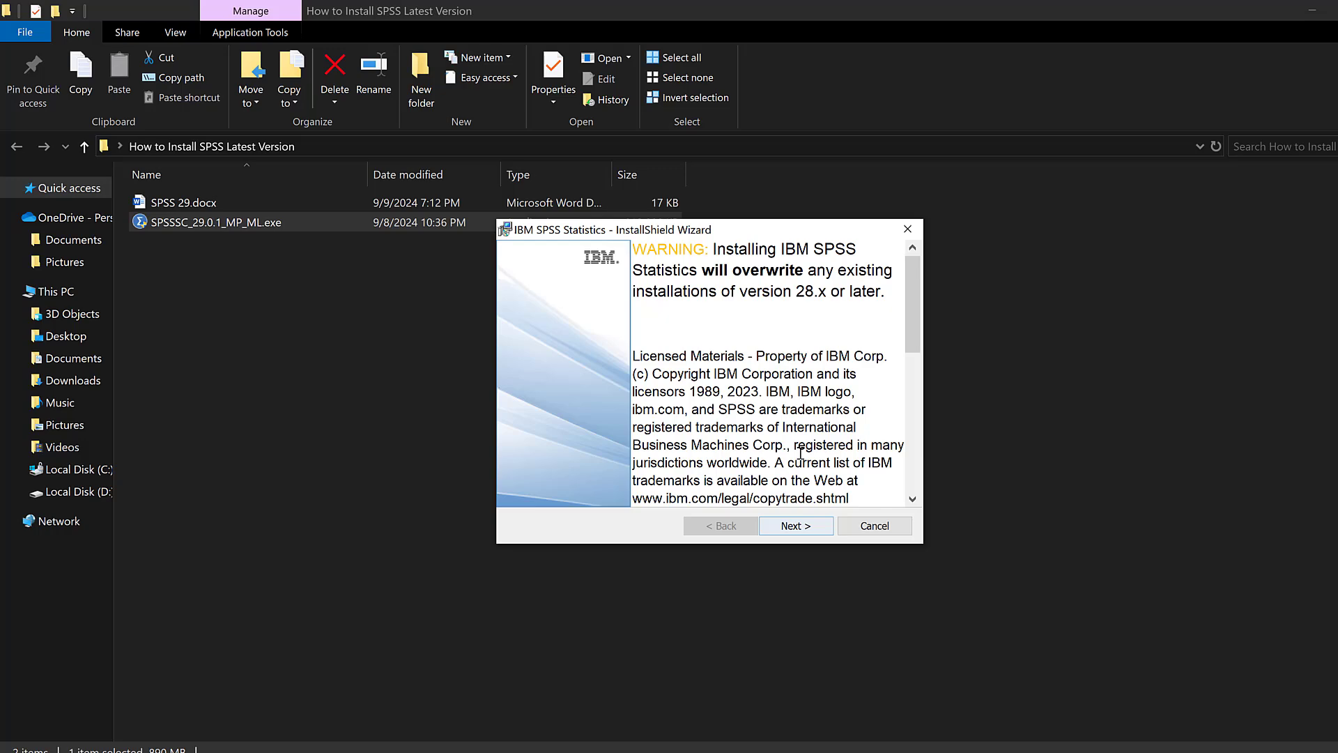
Step: Scroll past the license notice to the overwrite warning, and open the existing installation's folder
{"action": "scroll", "coordinate": [801, 452], "scroll_direction": "down", "scroll_amount": 12}
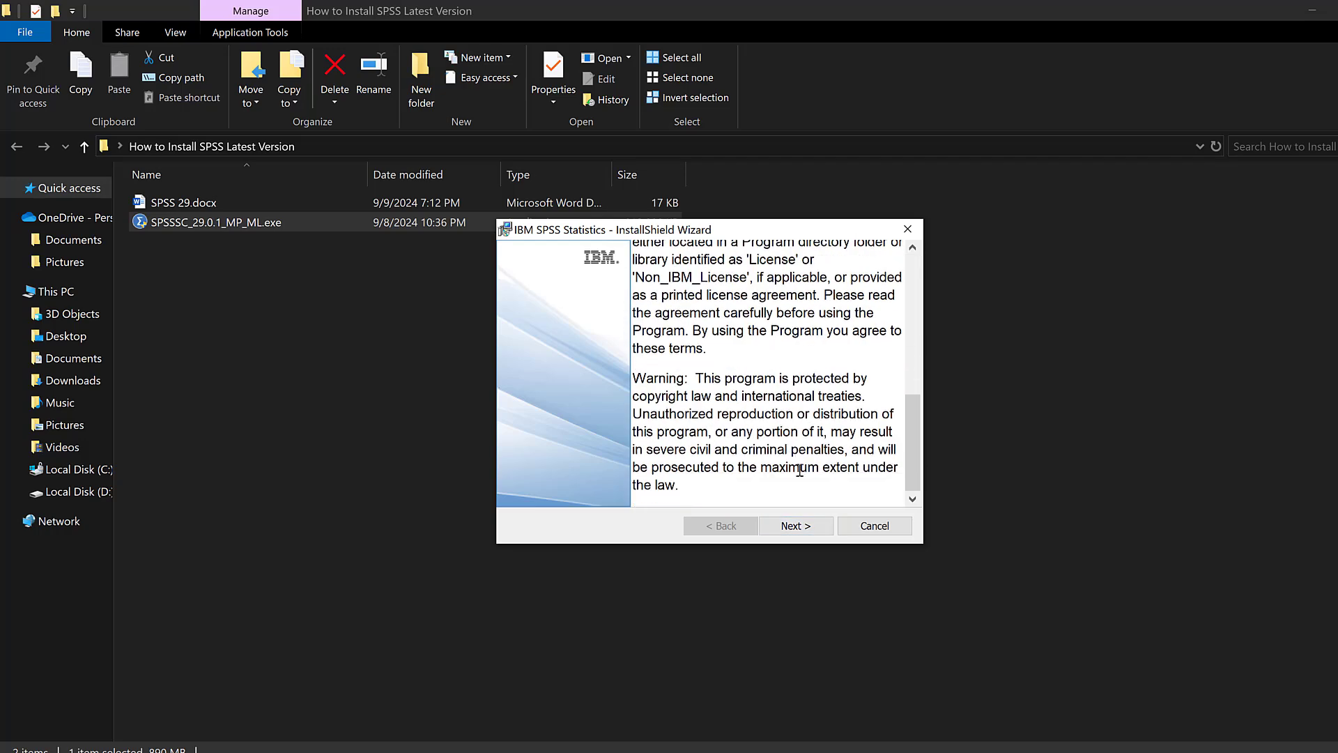
{"action": "left_click", "coordinate": [806, 528]}
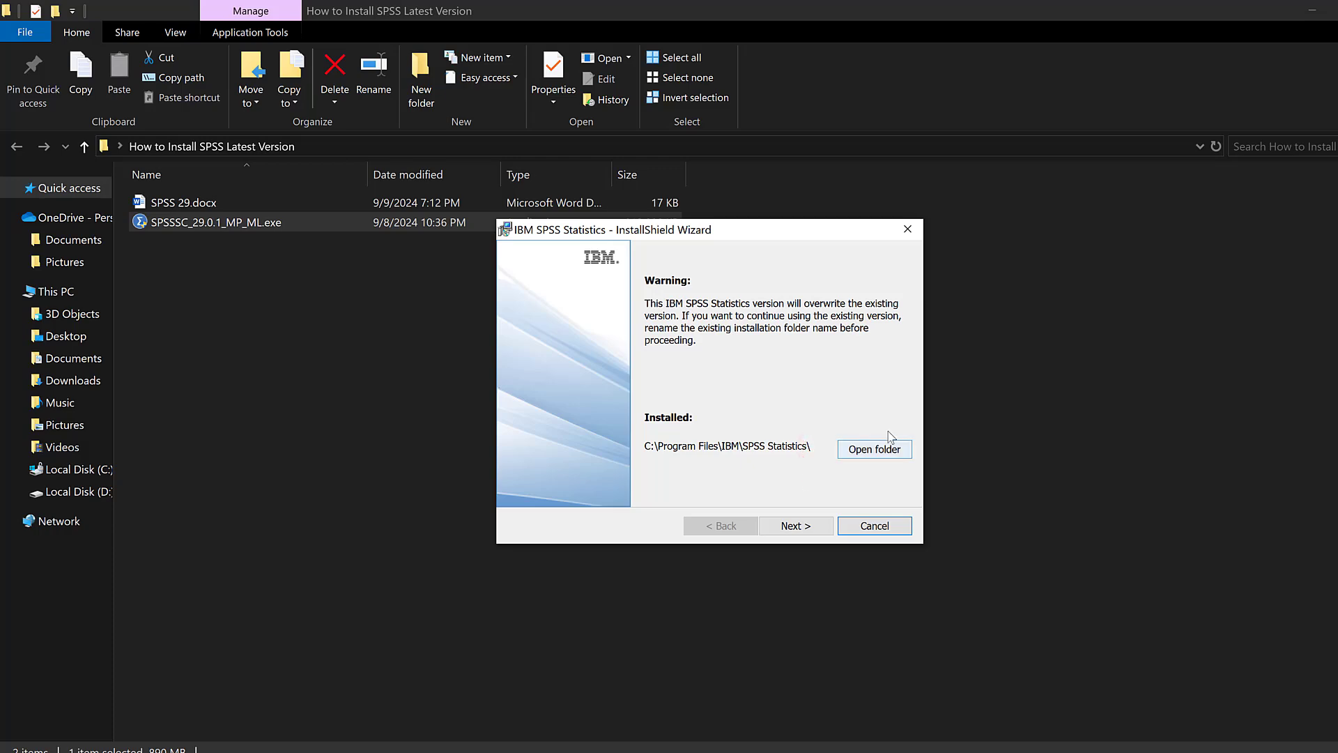
{"action": "left_click", "coordinate": [867, 450]}
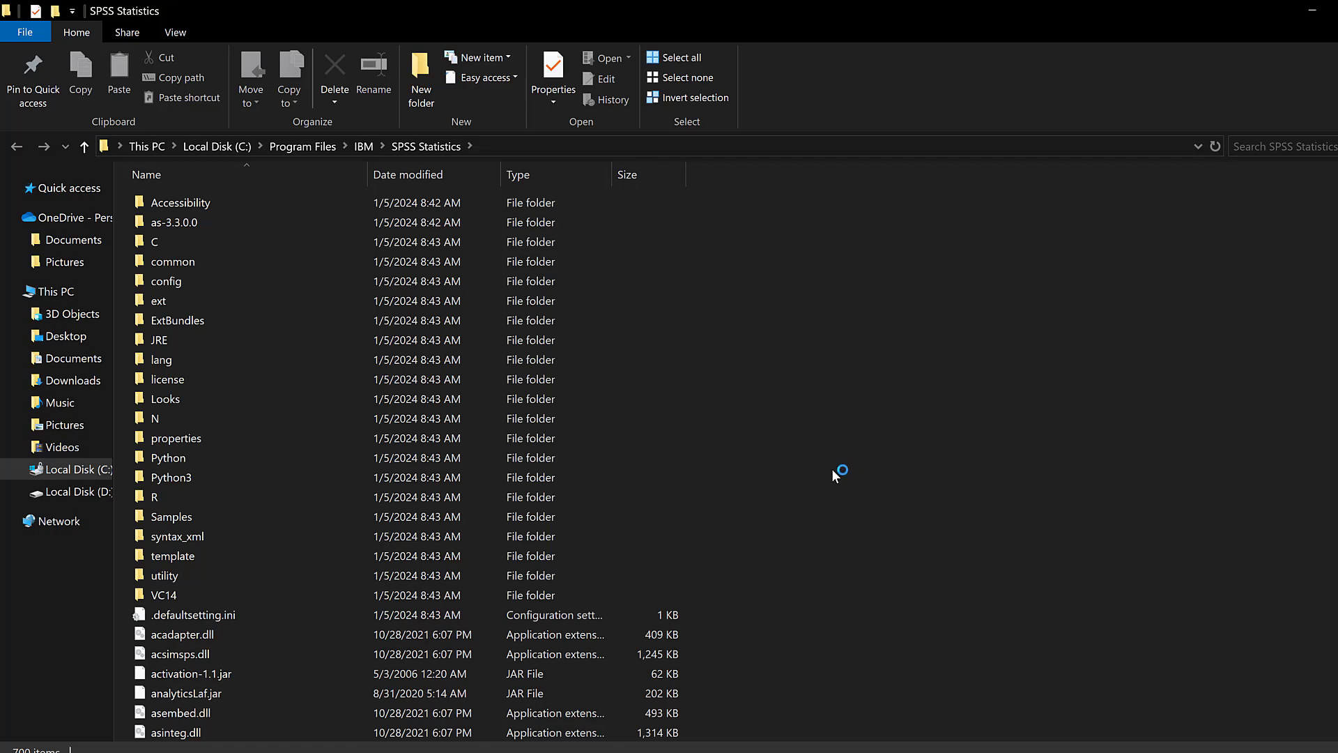
Step: Switch to File Explorer and go up to C:\Program Files
{"action": "scroll", "coordinate": [830, 468], "scroll_direction": "down", "scroll_amount": 17}
{"action": "scroll", "coordinate": [832, 470], "scroll_direction": "up", "scroll_amount": 8}
{"action": "scroll", "coordinate": [832, 469], "scroll_direction": "up", "scroll_amount": 5}
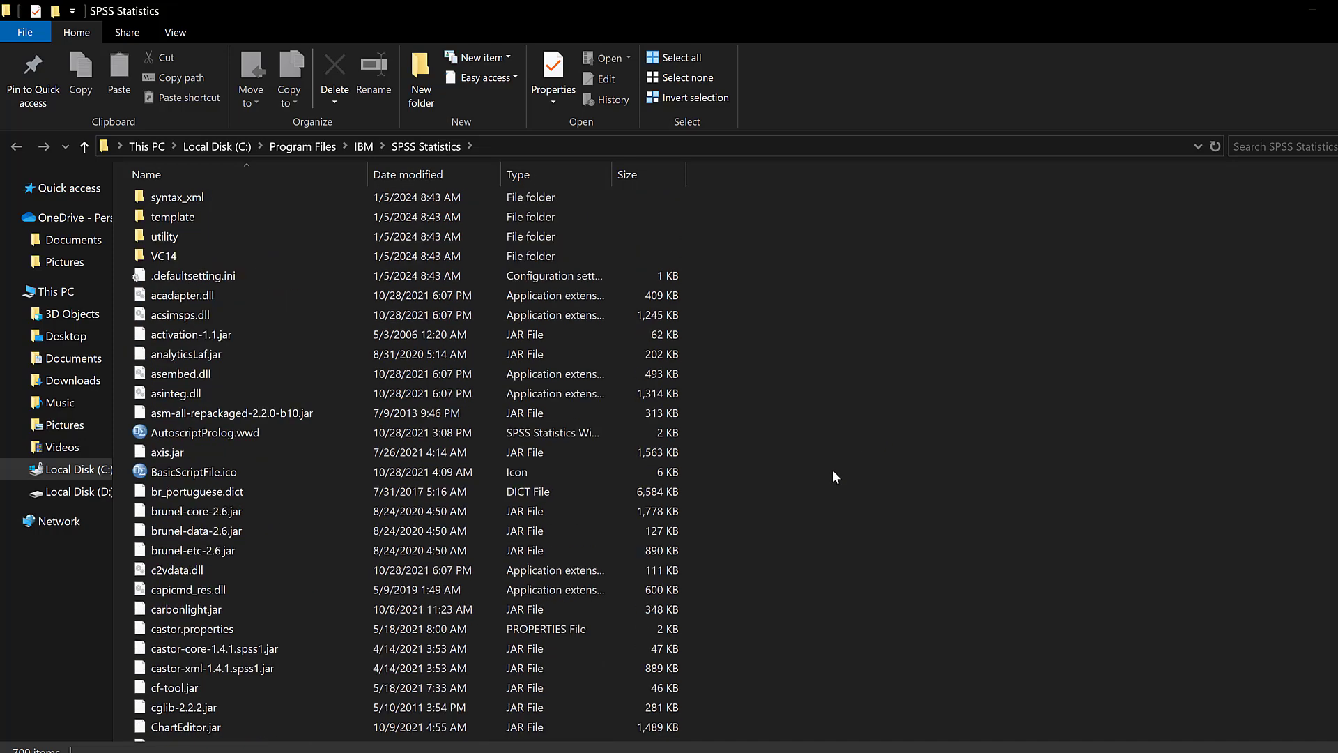
{"action": "scroll", "coordinate": [832, 469], "scroll_direction": "down", "scroll_amount": 20}
{"action": "key", "text": "alt+Tab"}
{"action": "left_click", "coordinate": [302, 147]}
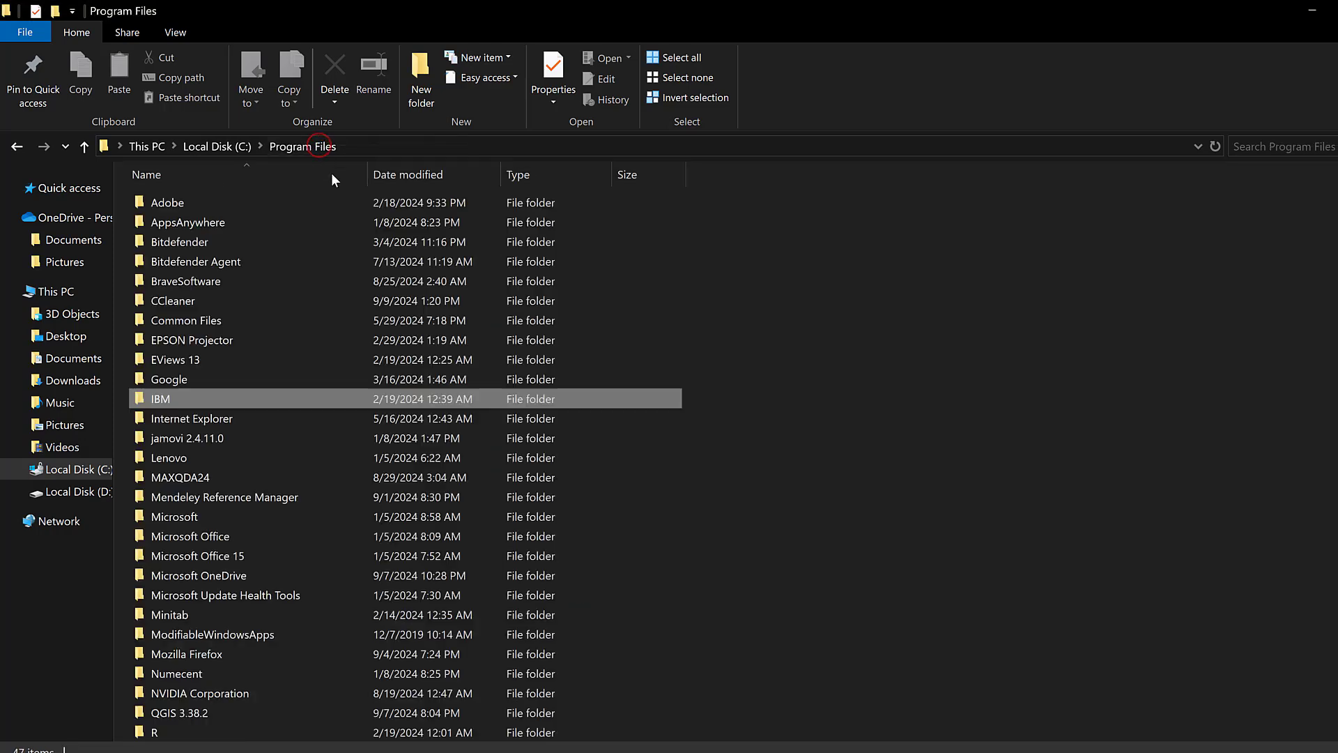
Step: Rename the IBM folder to 'IBM 26'
{"action": "right_click", "coordinate": [193, 399]}
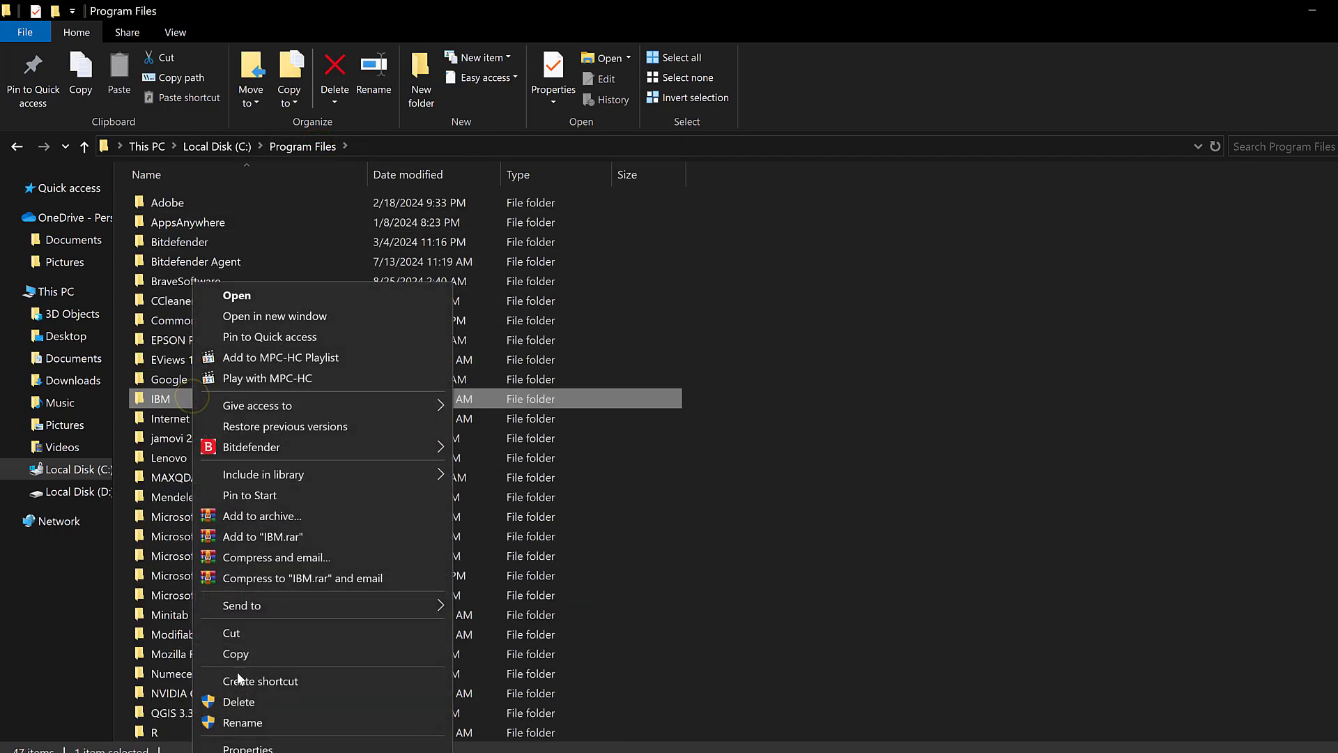
{"action": "left_click", "coordinate": [242, 722]}
{"action": "left_click", "coordinate": [178, 395]}
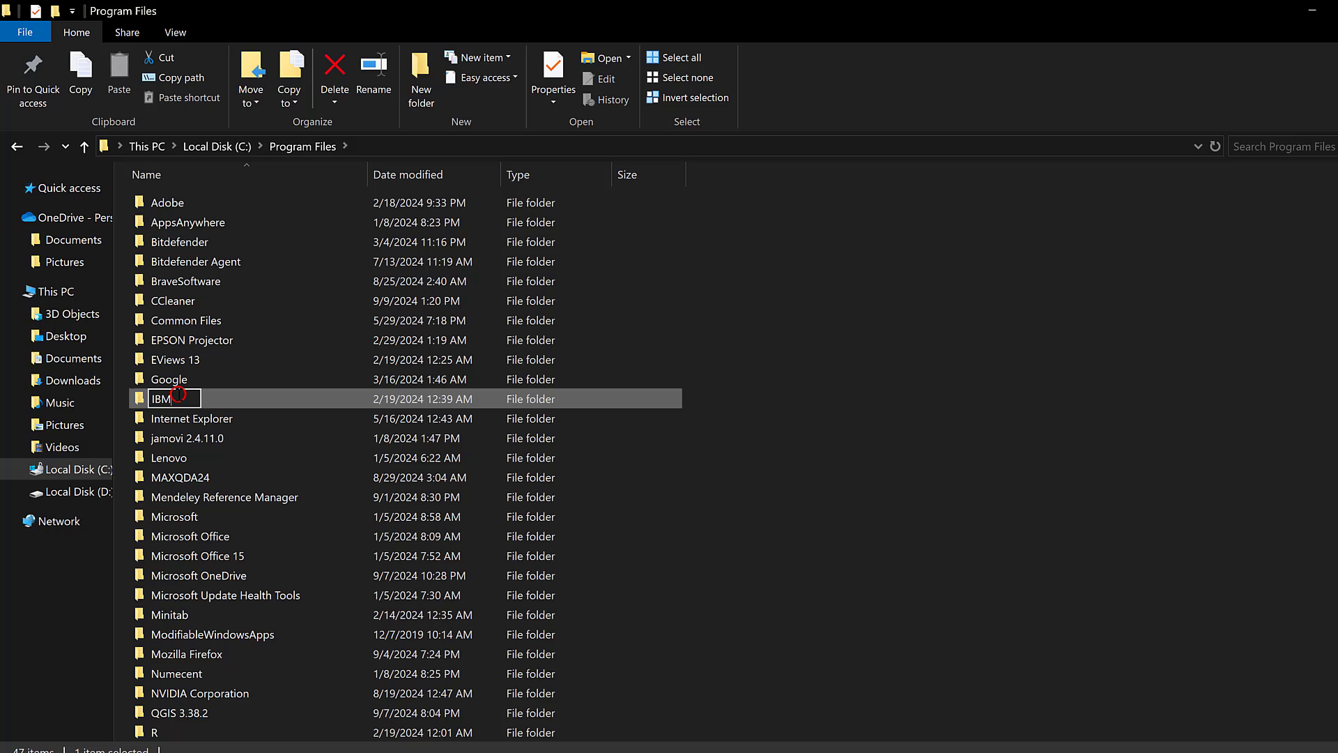
{"action": "type", "text": "26"}
{"action": "key", "text": "BackSpace"}
{"action": "type", "text": "6"}
{"action": "key", "text": "Return"}
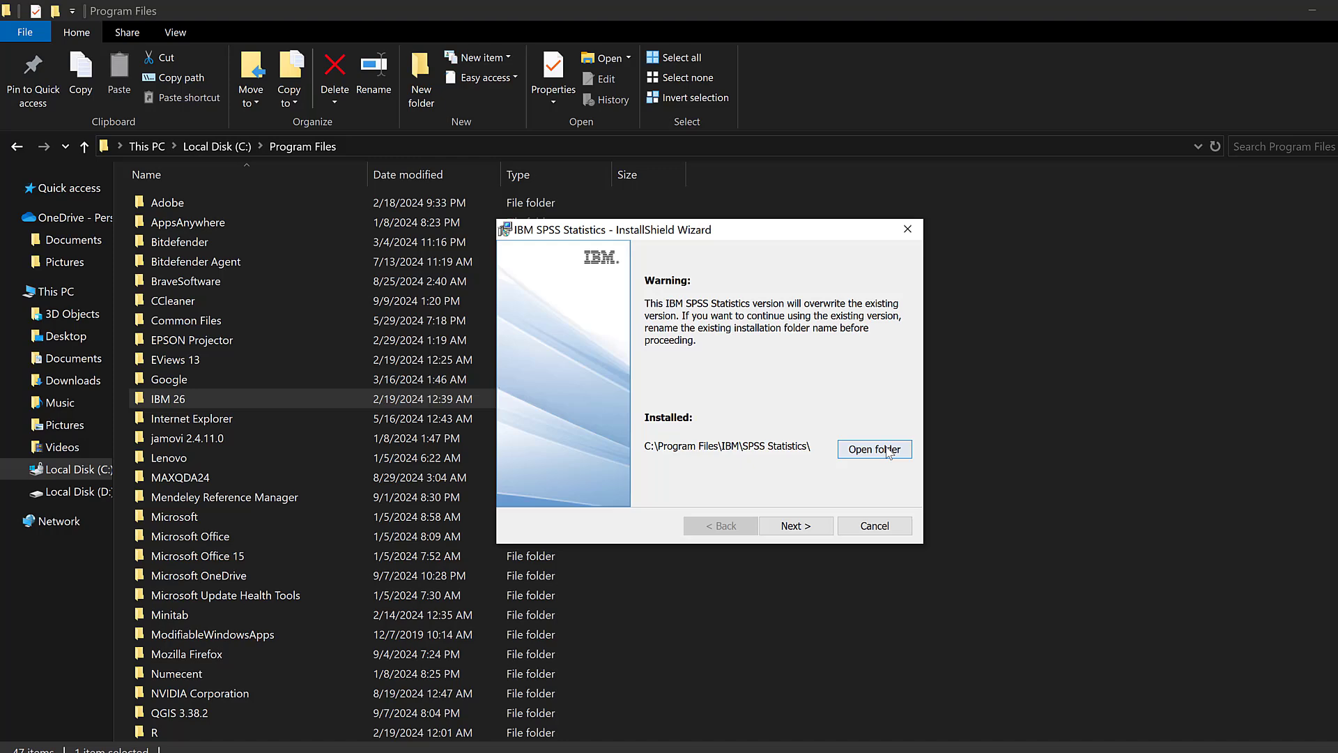
Step: Accept the license terms, install SPSS Statistics 29, and finish the wizard
{"action": "left_click", "coordinate": [796, 526]}
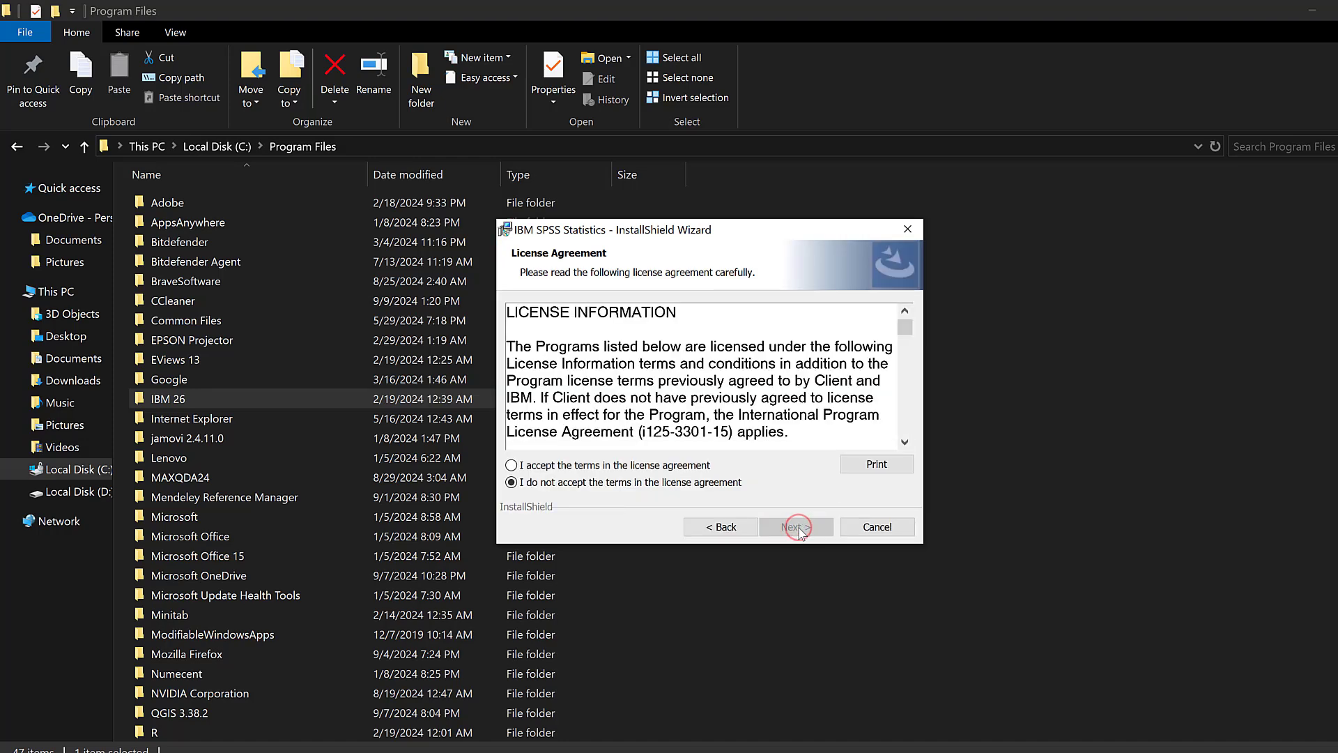
{"action": "left_click", "coordinate": [511, 465]}
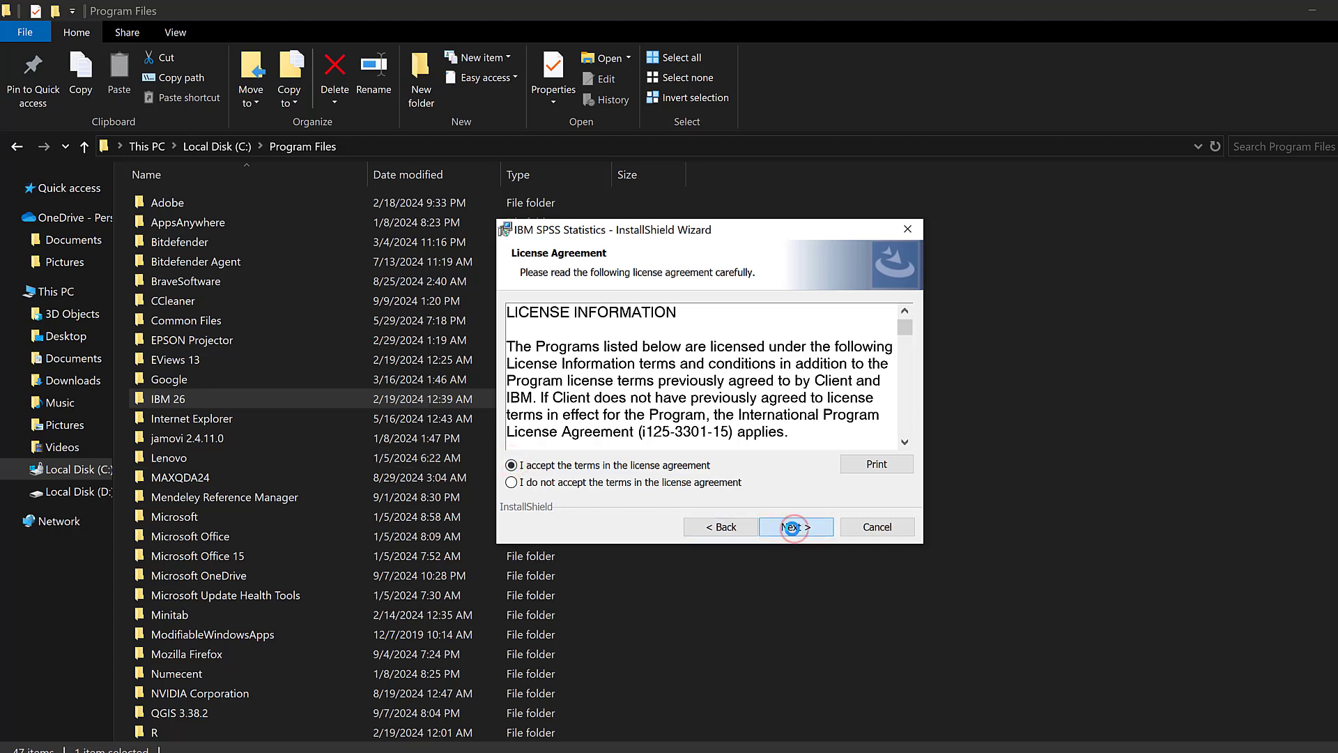
{"action": "left_click", "coordinate": [796, 528]}
{"action": "left_click", "coordinate": [793, 530]}
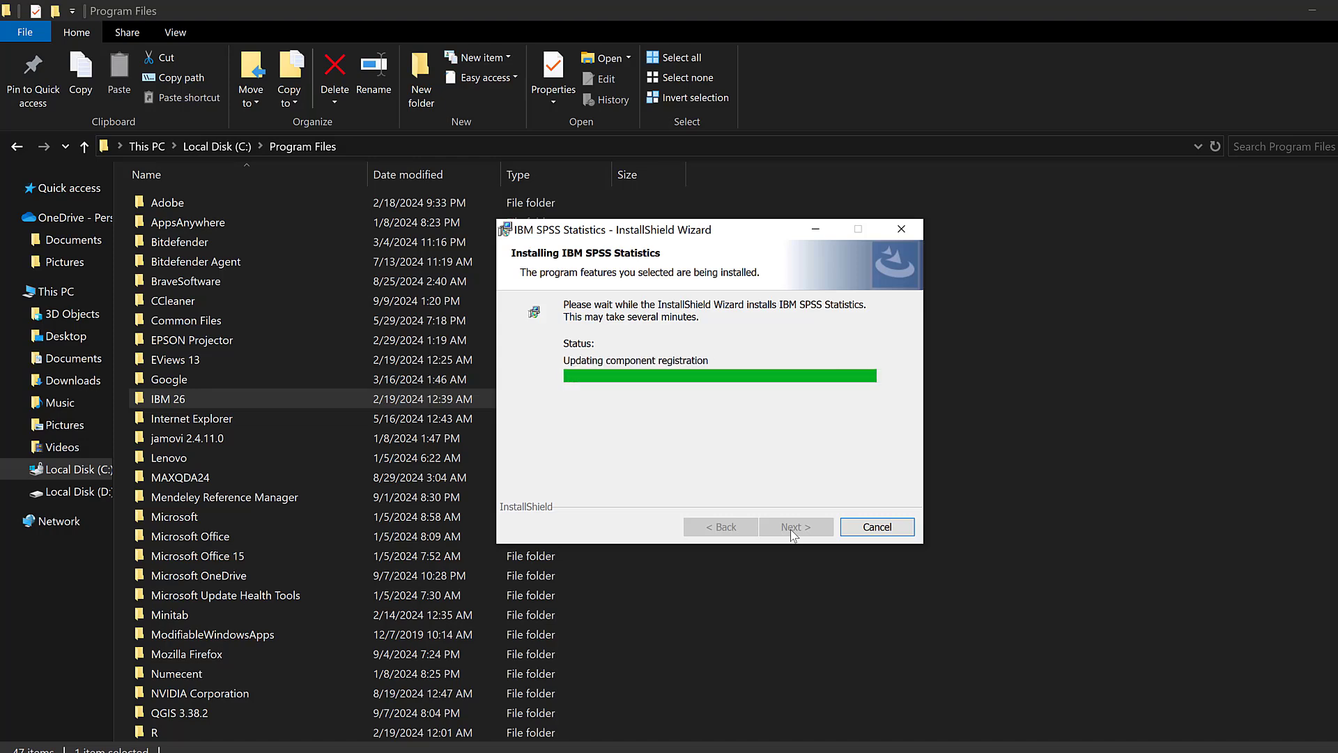
{"action": "left_click", "coordinate": [794, 528]}
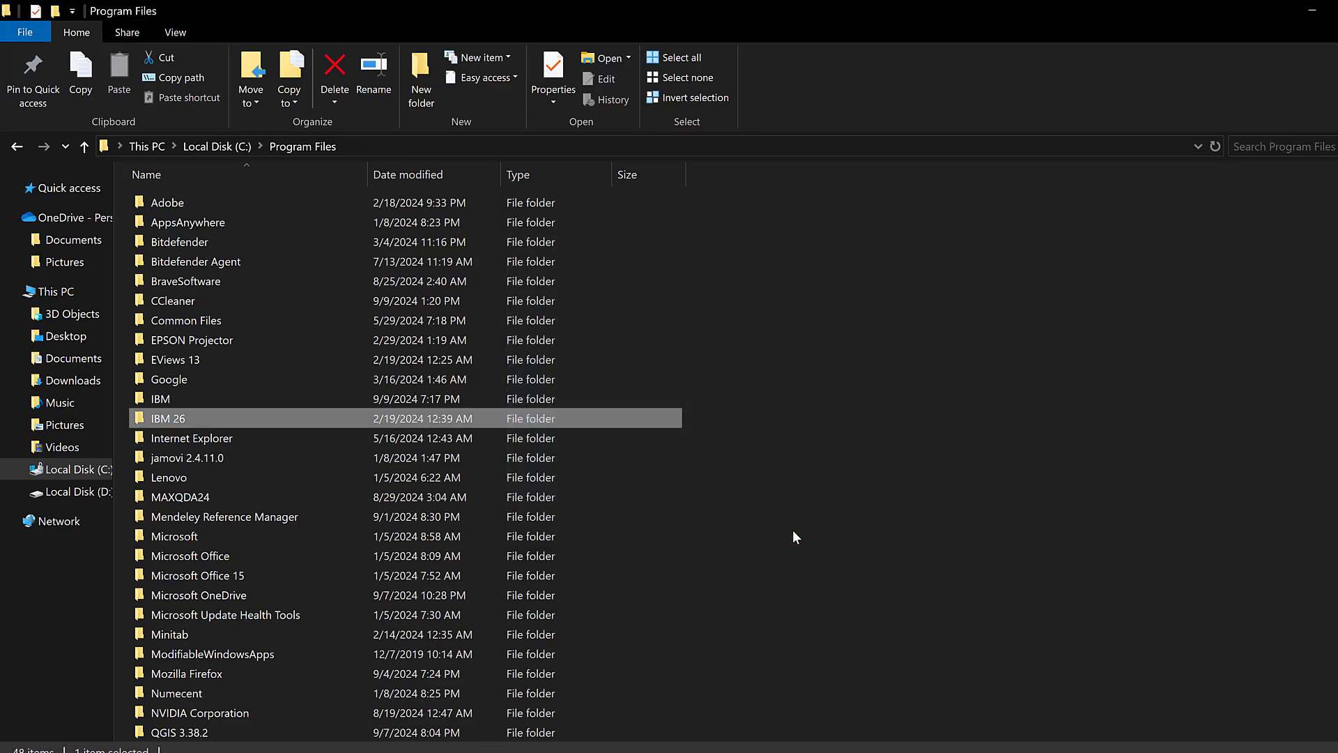
Step: Show the desktop, move the IBM SPSS Statistics shortcut beside FCC, and launch it
{"action": "key", "text": "super+d"}
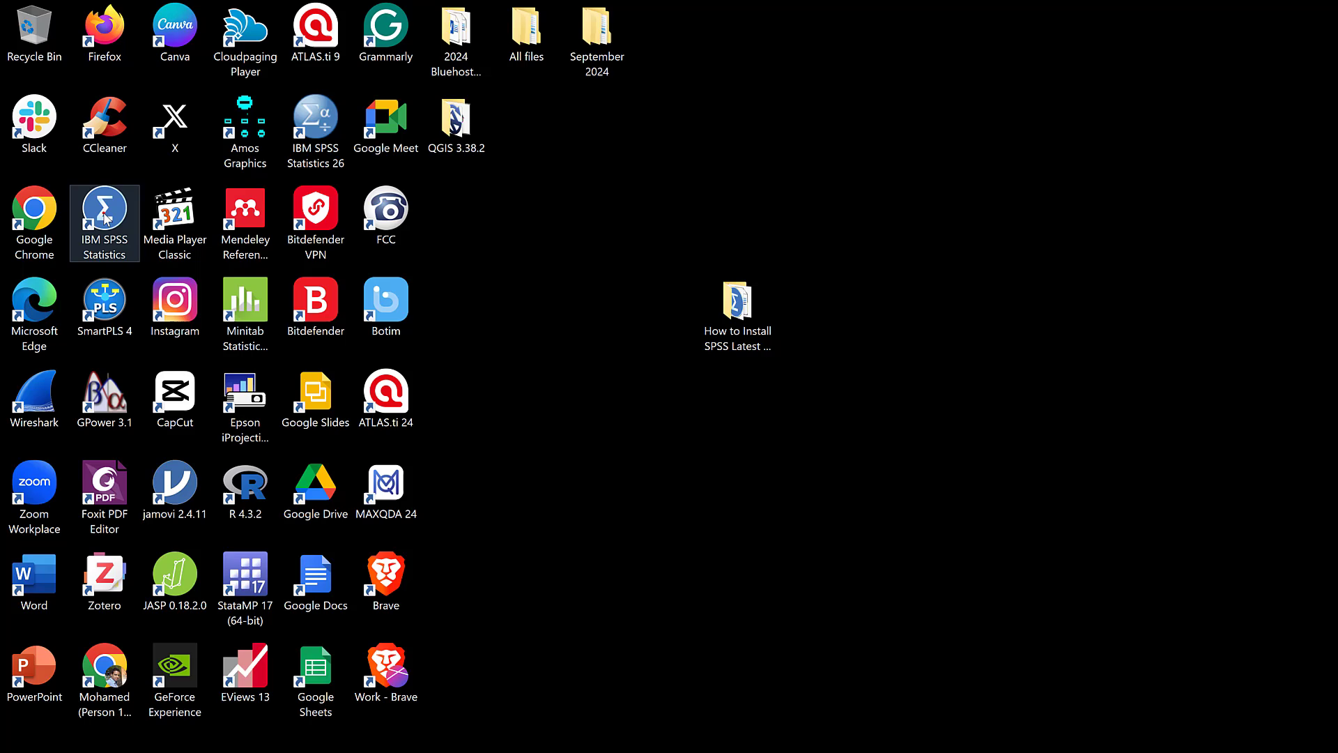
{"action": "left_click_drag", "start_coordinate": [105, 222], "coordinate": [597, 221]}
{"action": "double_click", "coordinate": [598, 221]}
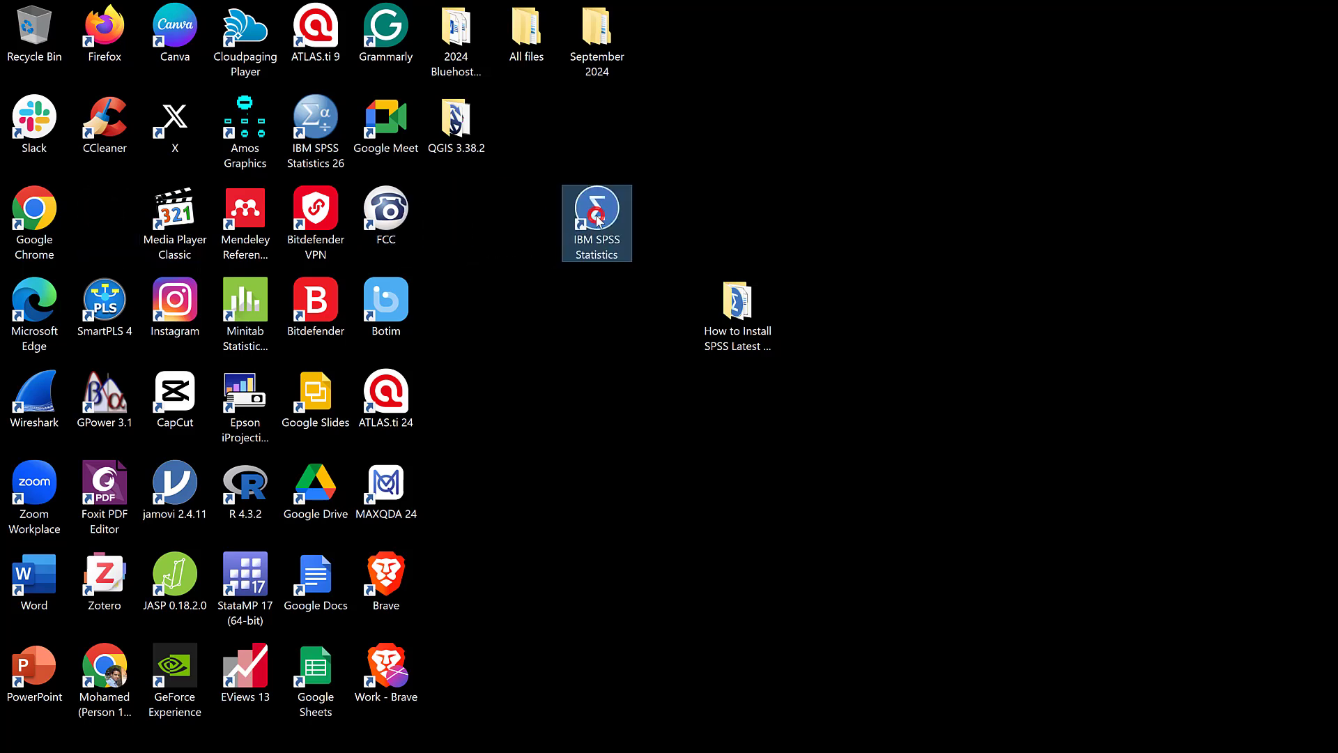
{"action": "double_click", "coordinate": [737, 307]}
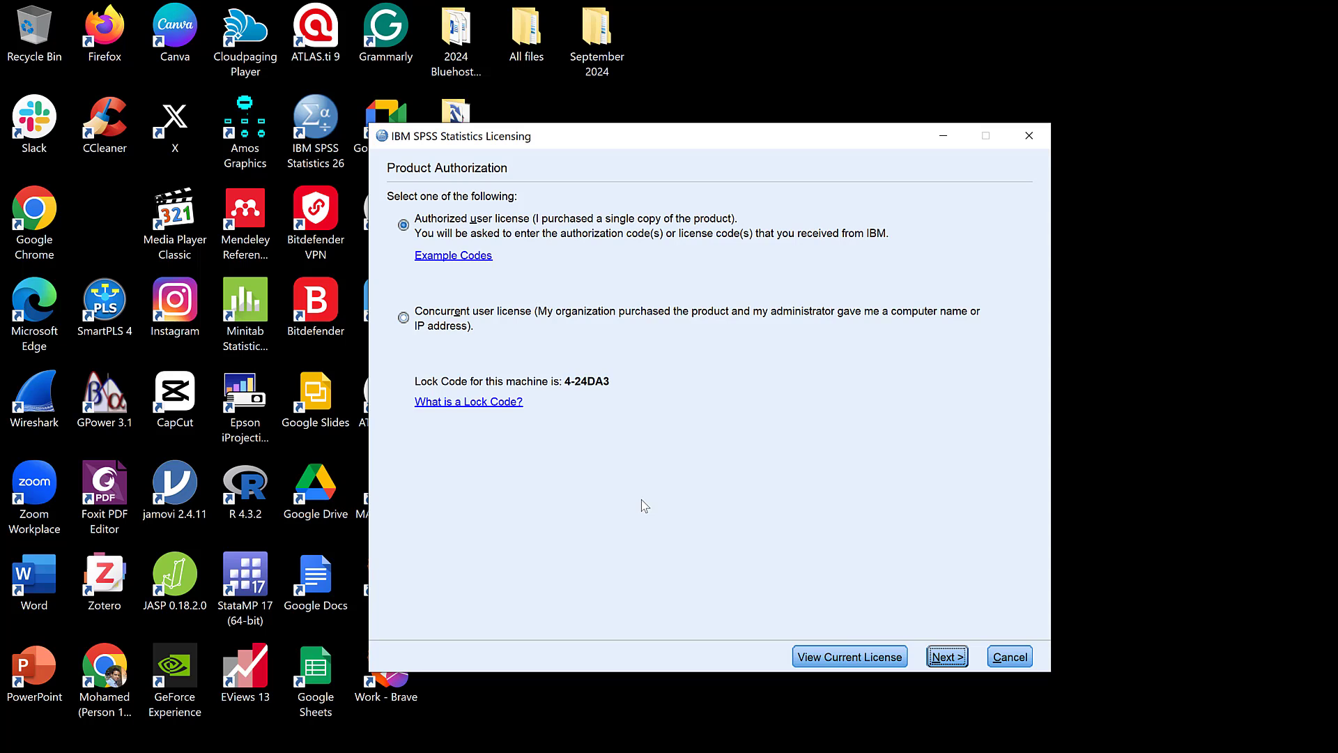
Step: Authorize the user license code online, licensing version 29.0 modules until 01-Aug-2025
{"action": "left_click", "coordinate": [946, 657]}
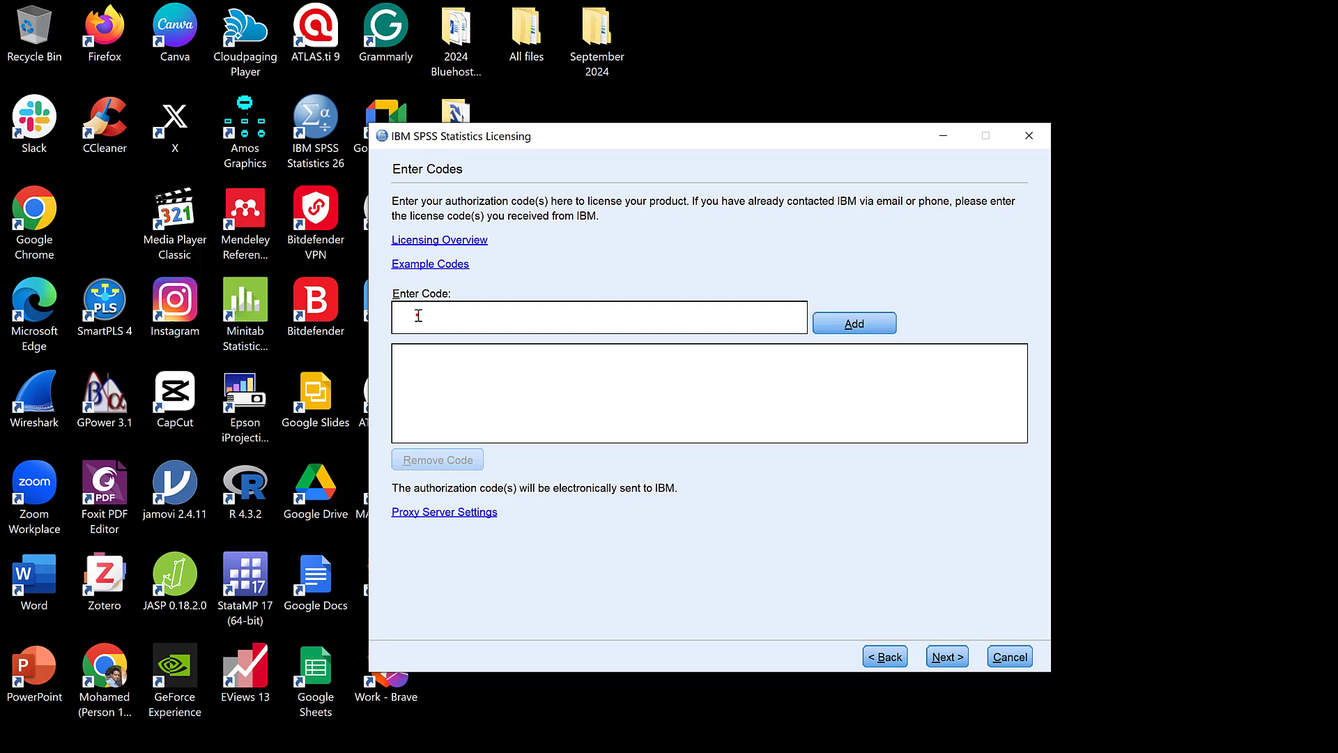
{"action": "left_click", "coordinate": [451, 327]}
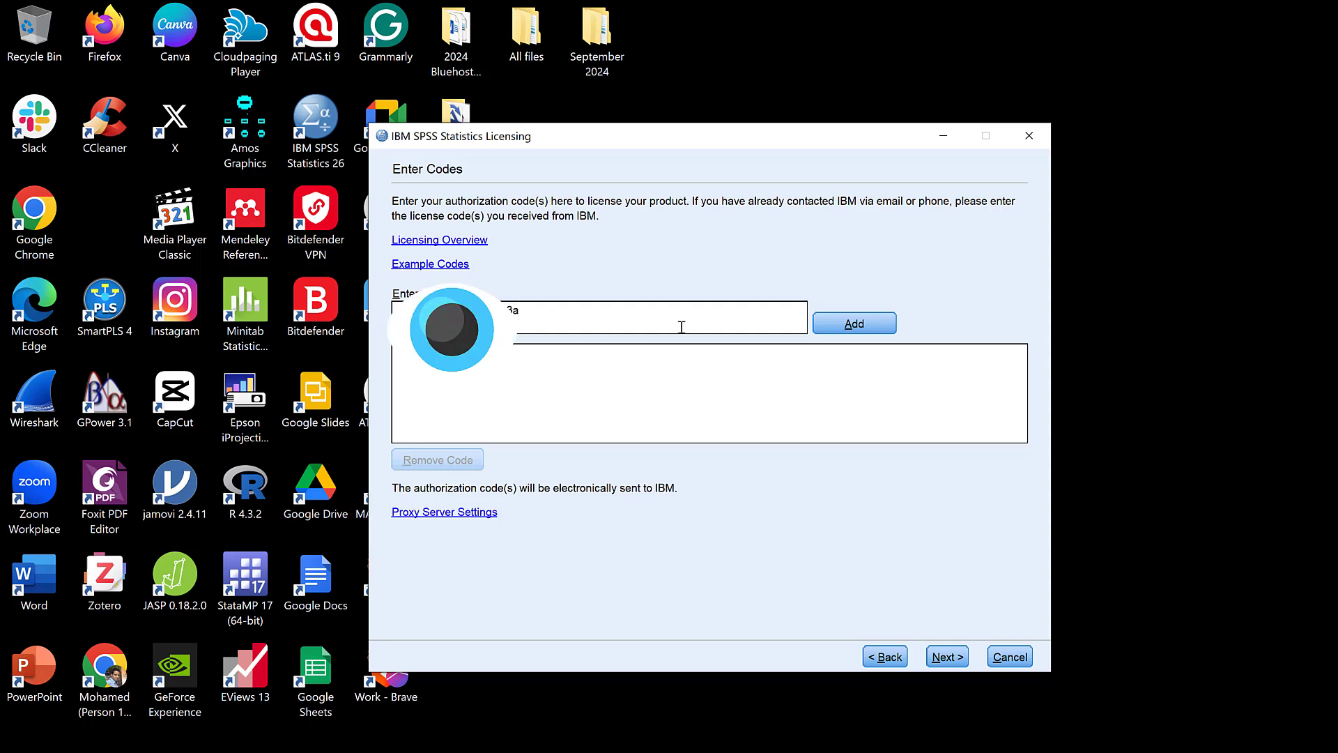
{"action": "left_click", "coordinate": [853, 323]}
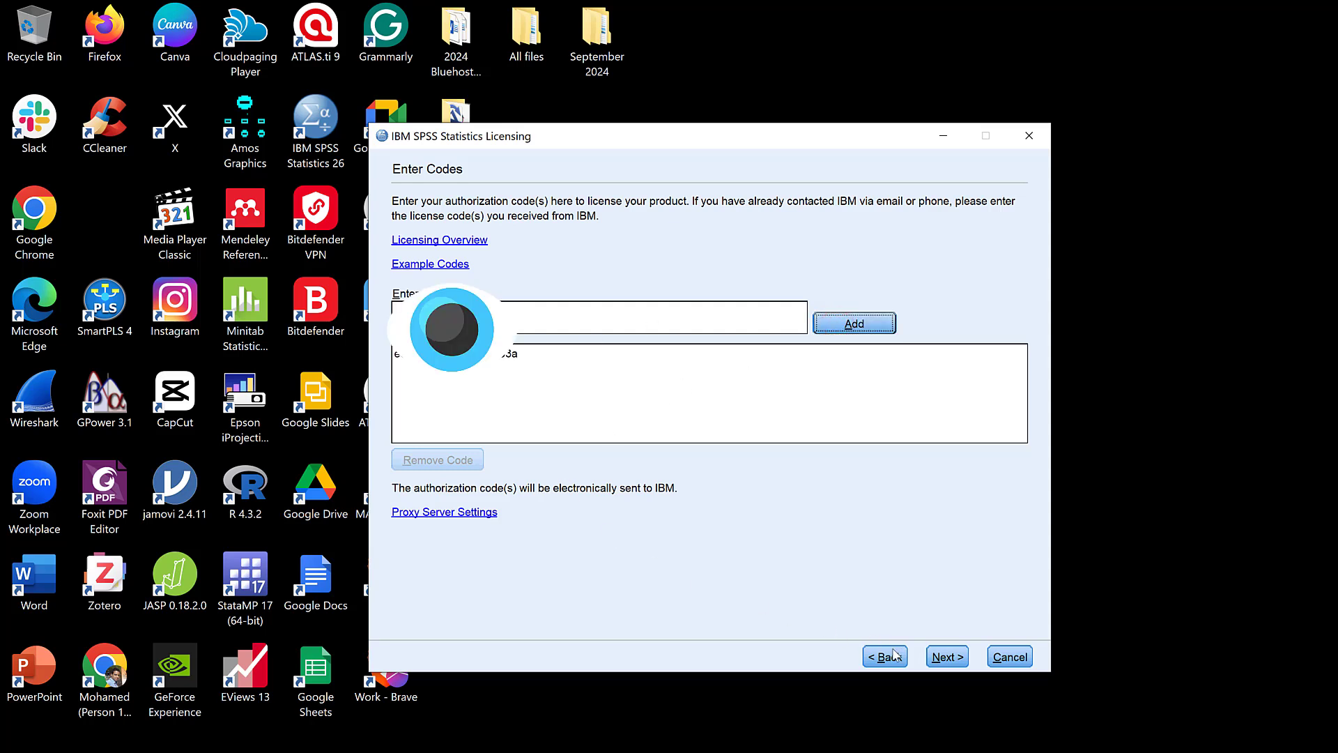
{"action": "left_click", "coordinate": [942, 656]}
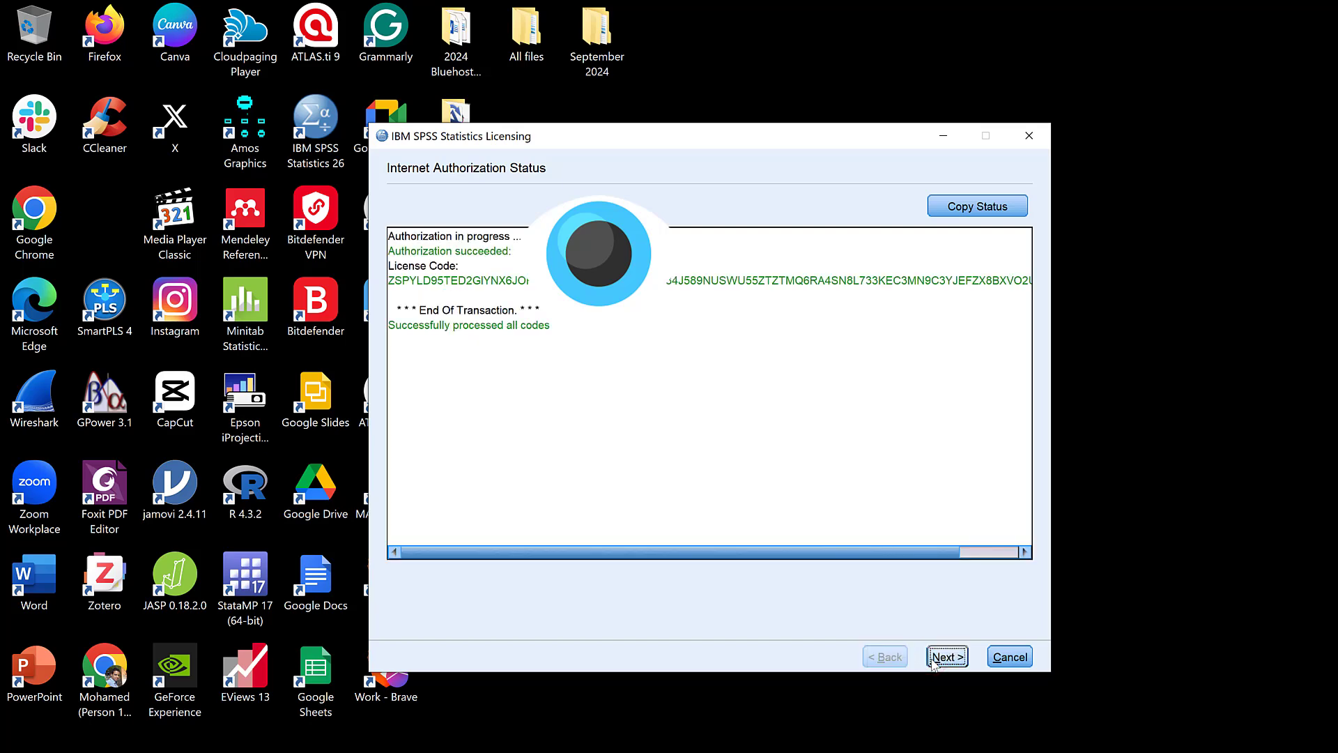
{"action": "left_click", "coordinate": [938, 659]}
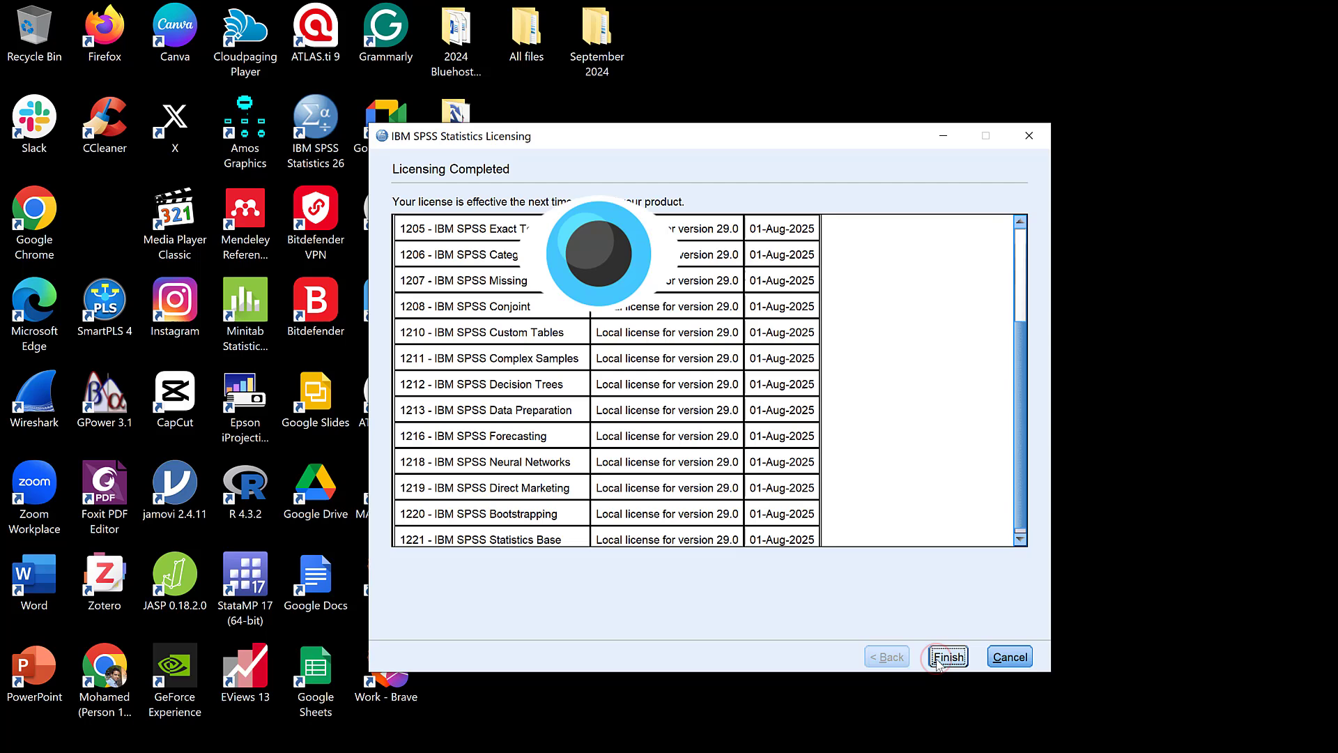
{"action": "left_click", "coordinate": [946, 658]}
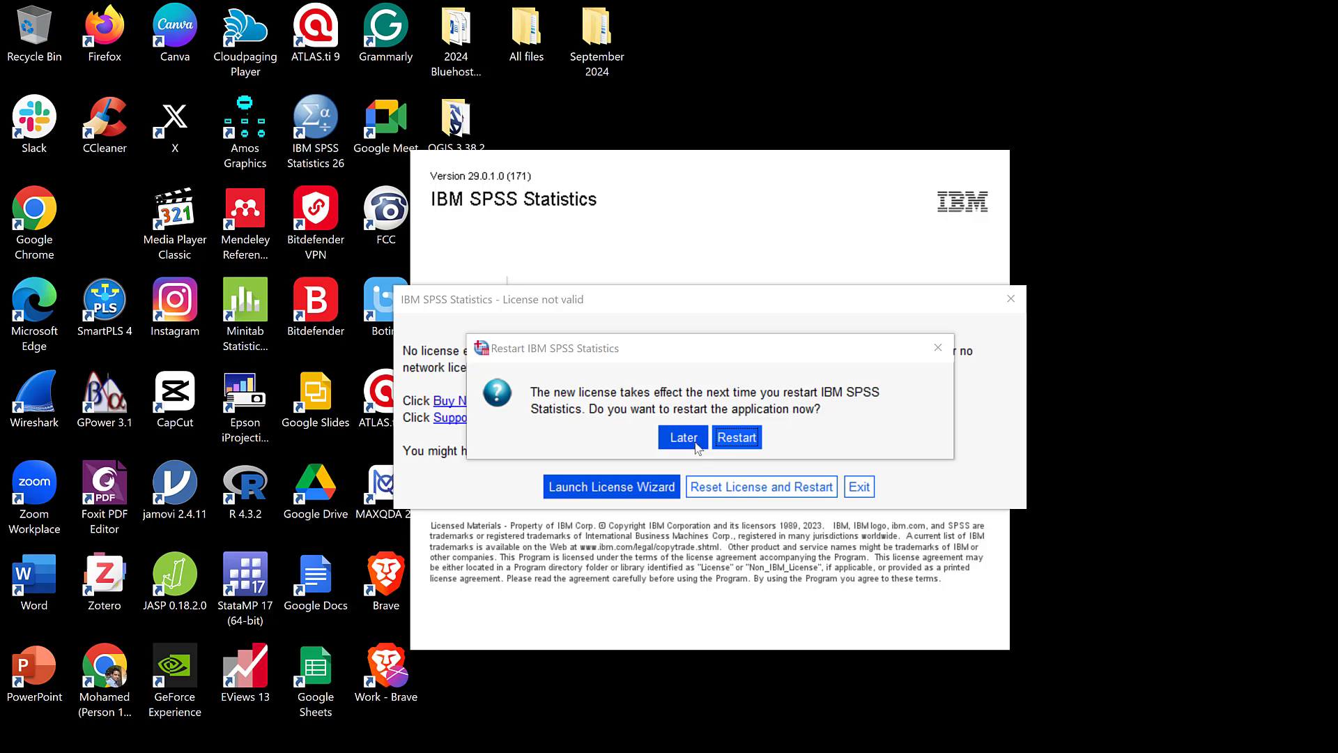
Step: Restart SPSS and disable the Welcome dialog at future startups
{"action": "left_click", "coordinate": [737, 438]}
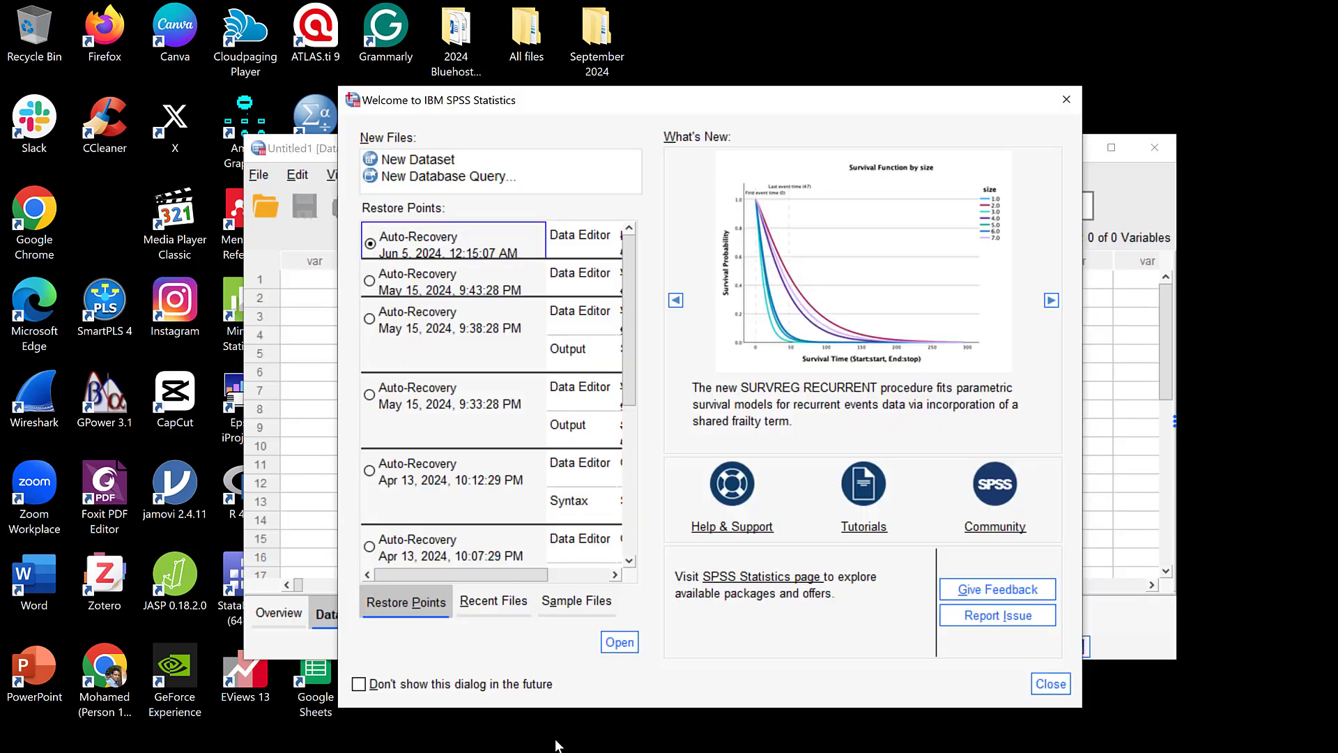
{"action": "left_click", "coordinate": [360, 684]}
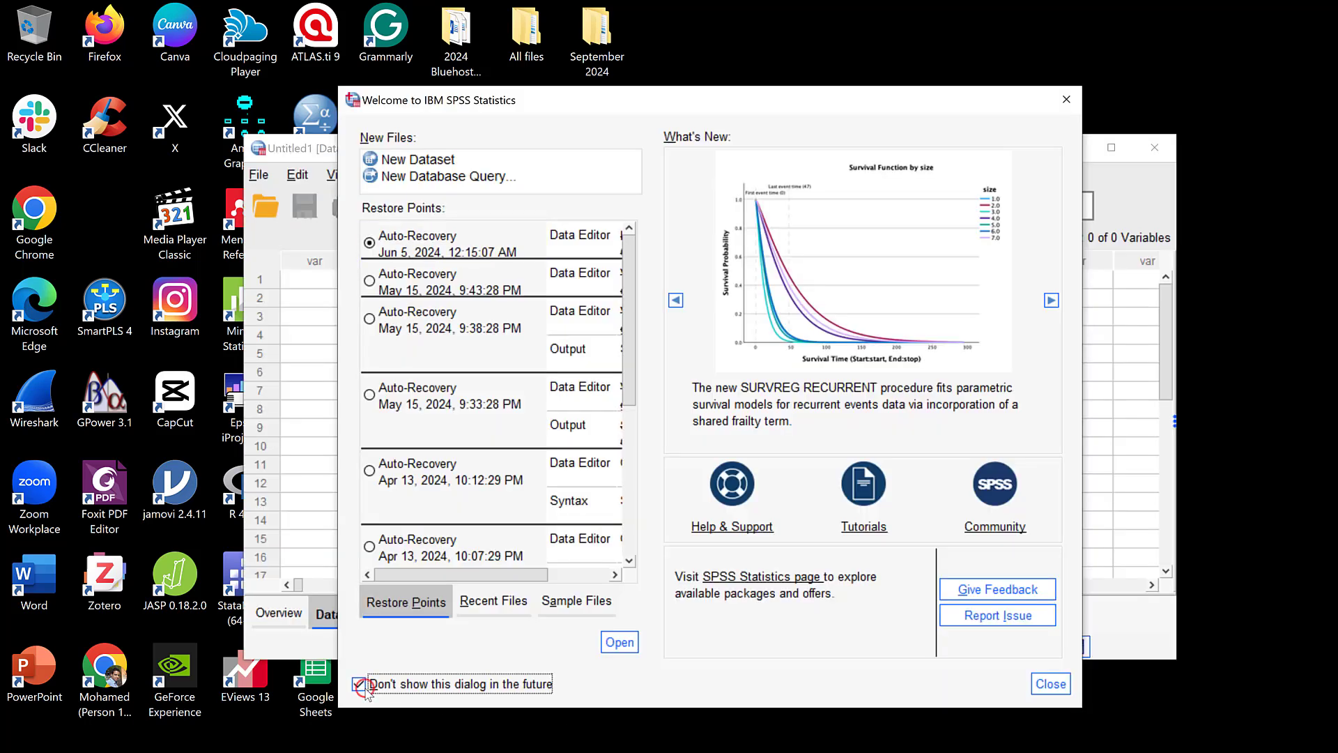
{"action": "left_click", "coordinate": [1058, 696]}
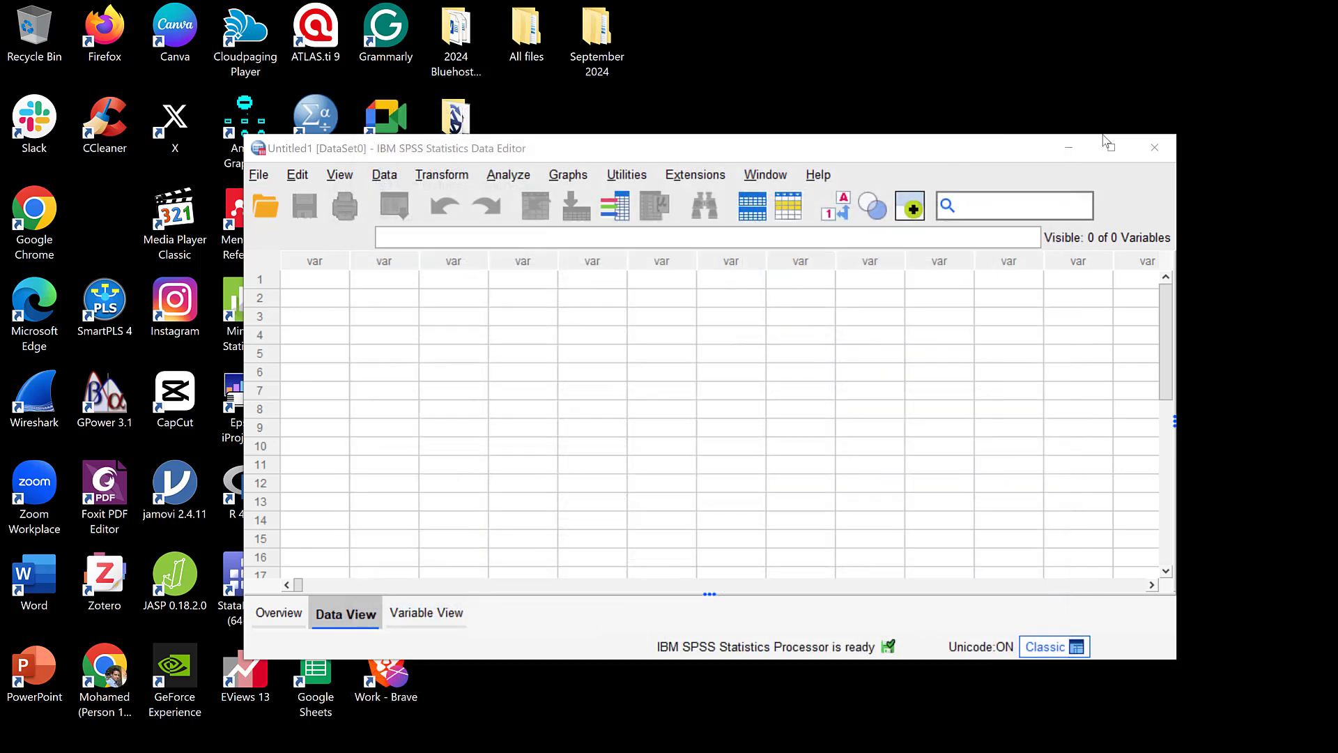
Step: Maximize the empty Untitled1 Data Editor and switch to Variable View
{"action": "left_click", "coordinate": [1123, 148]}
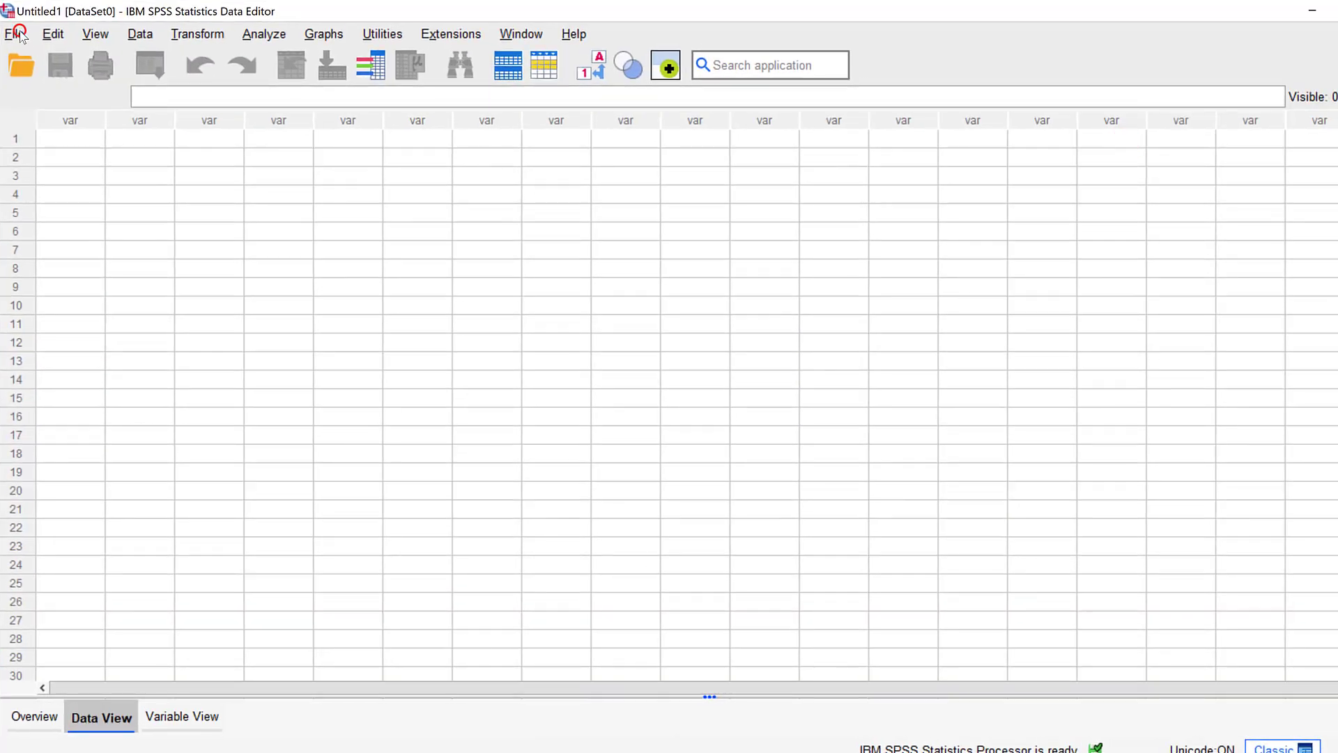
{"action": "left_click", "coordinate": [16, 34]}
{"action": "left_click", "coordinate": [15, 34]}
{"action": "left_click", "coordinate": [53, 35]}
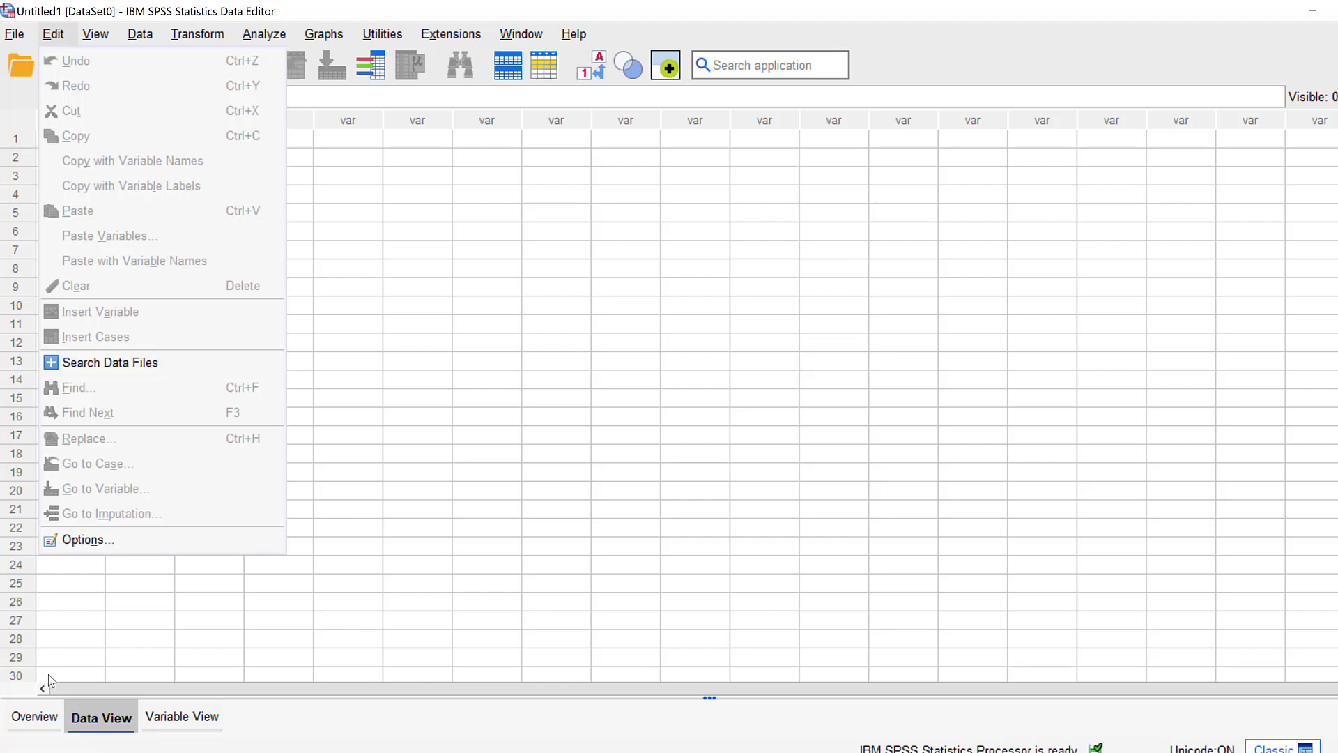
{"action": "left_click", "coordinate": [34, 722]}
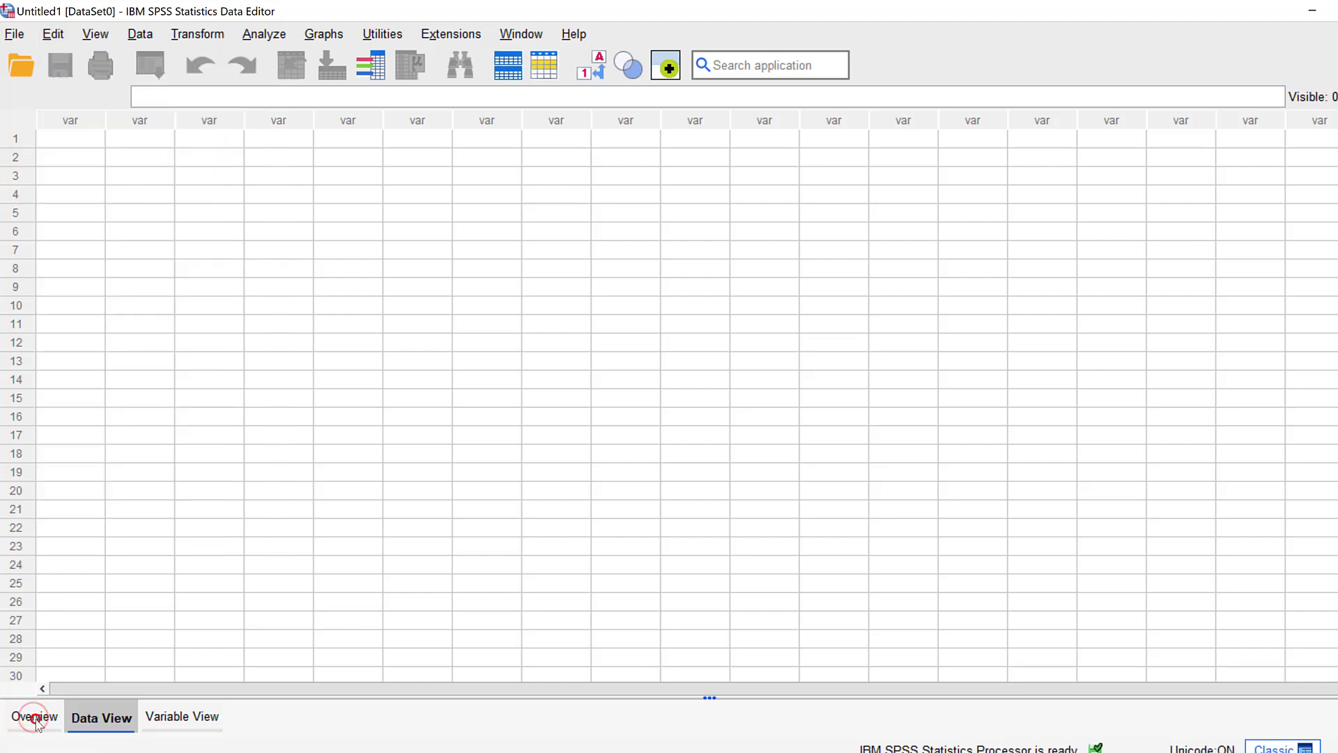
{"action": "left_click", "coordinate": [168, 723]}
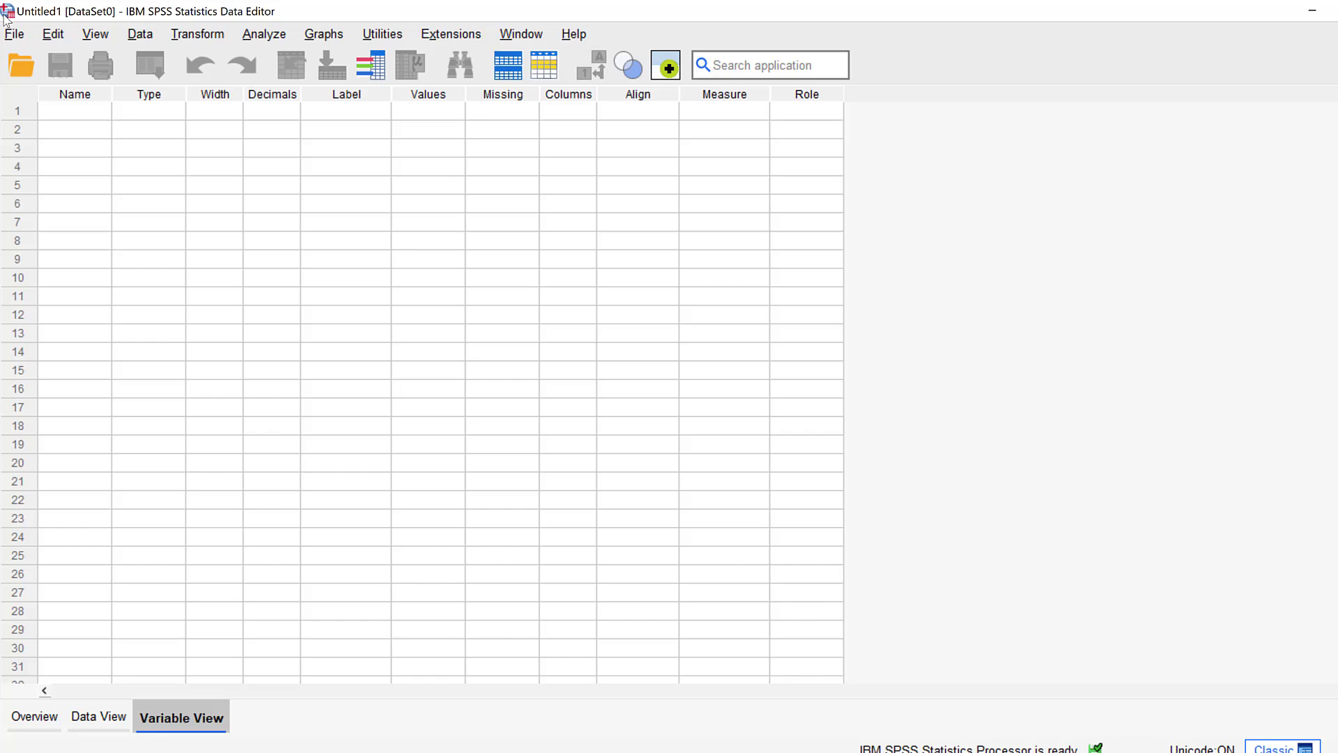
{"action": "left_click", "coordinate": [16, 34]}
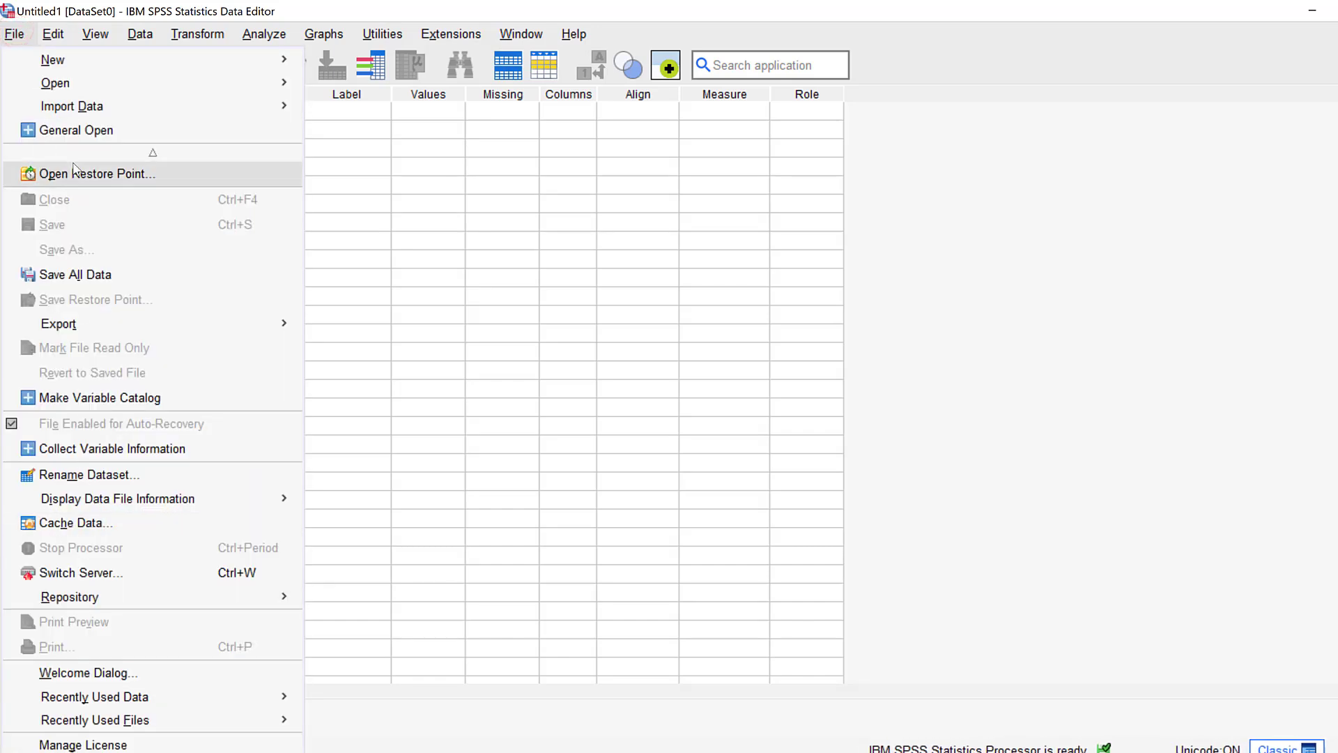
Step: Set APA_TimesRoma_12pt as the pivot table TableLook in Edit > Options and apply it
{"action": "mouse_move", "coordinate": [47, 49]}
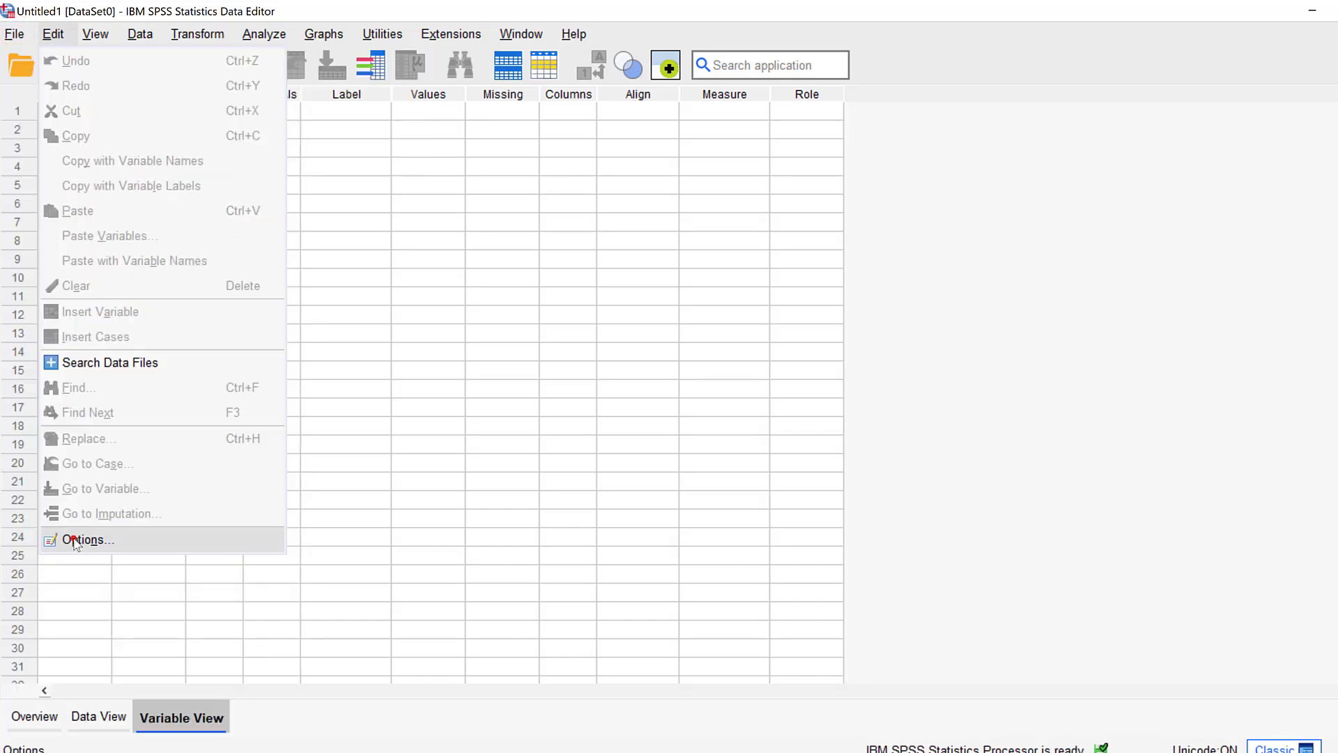
{"action": "left_click", "coordinate": [77, 538]}
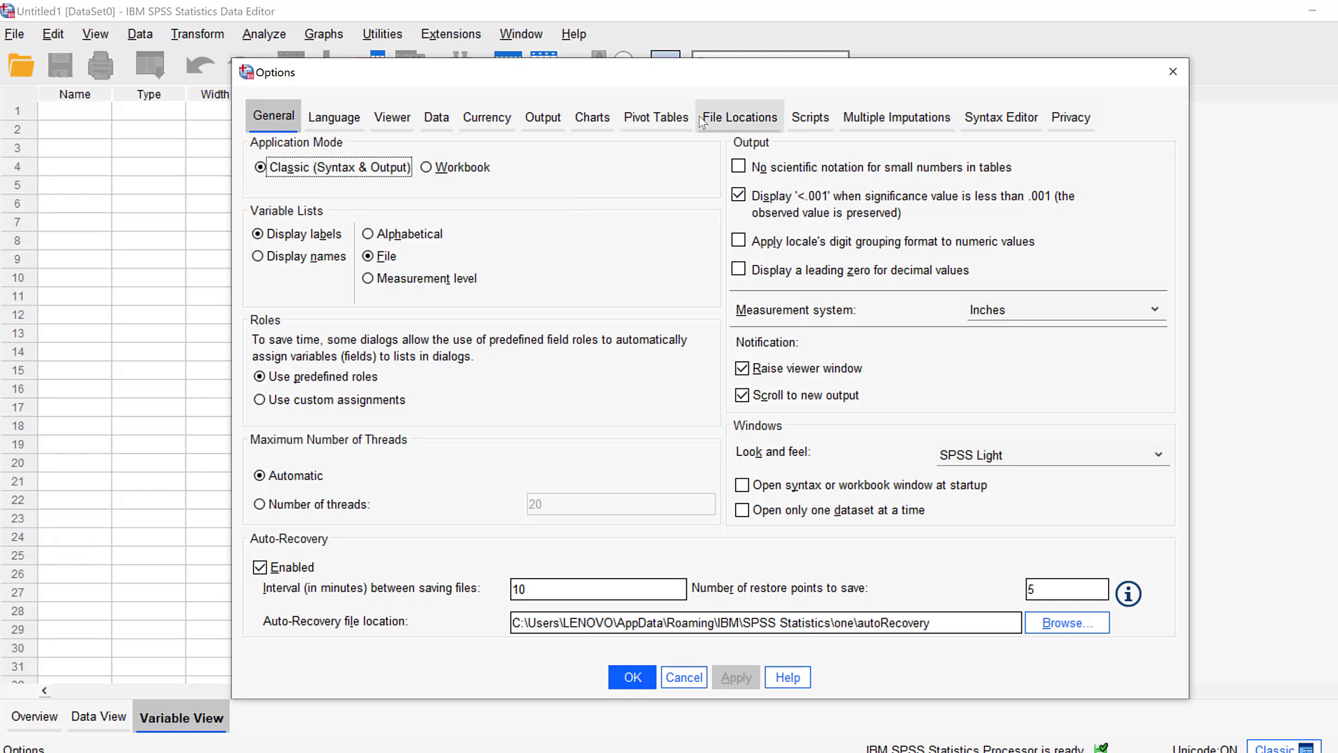
{"action": "left_click", "coordinate": [656, 117]}
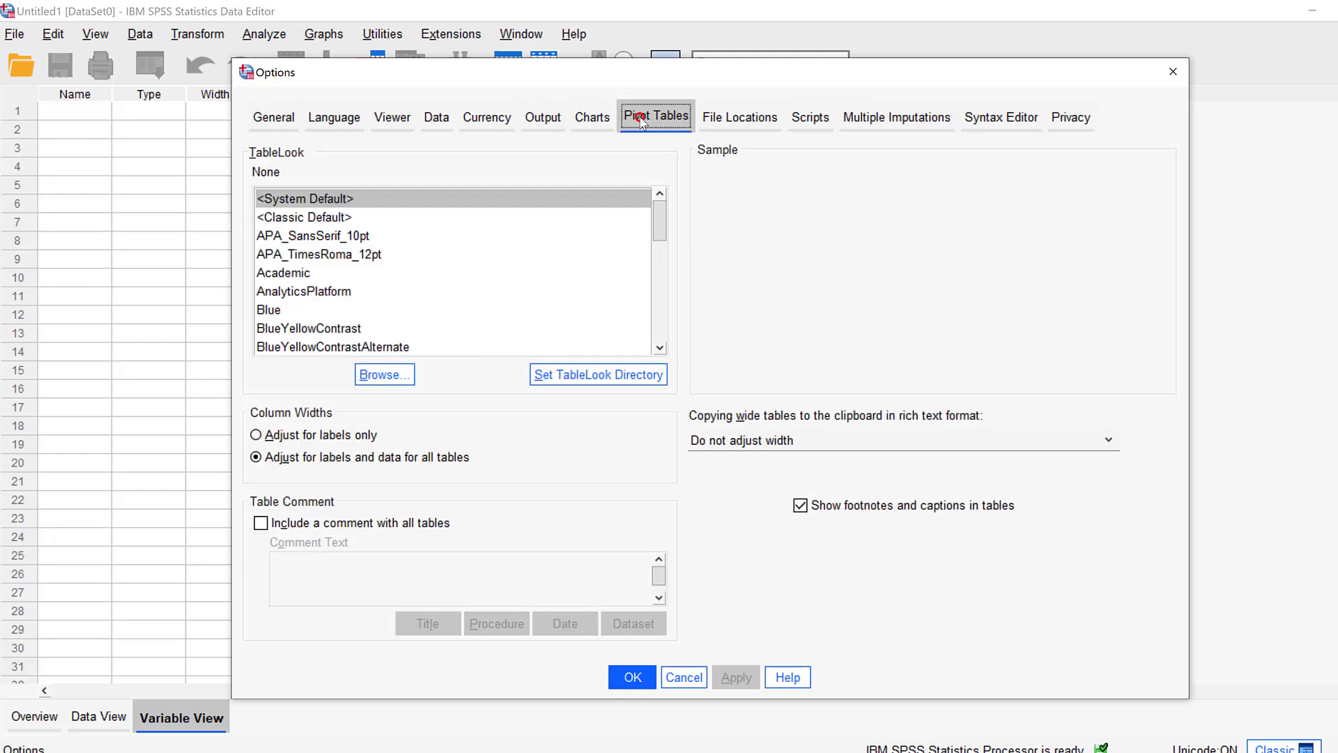
{"action": "left_click", "coordinate": [304, 255]}
{"action": "left_click", "coordinate": [736, 683]}
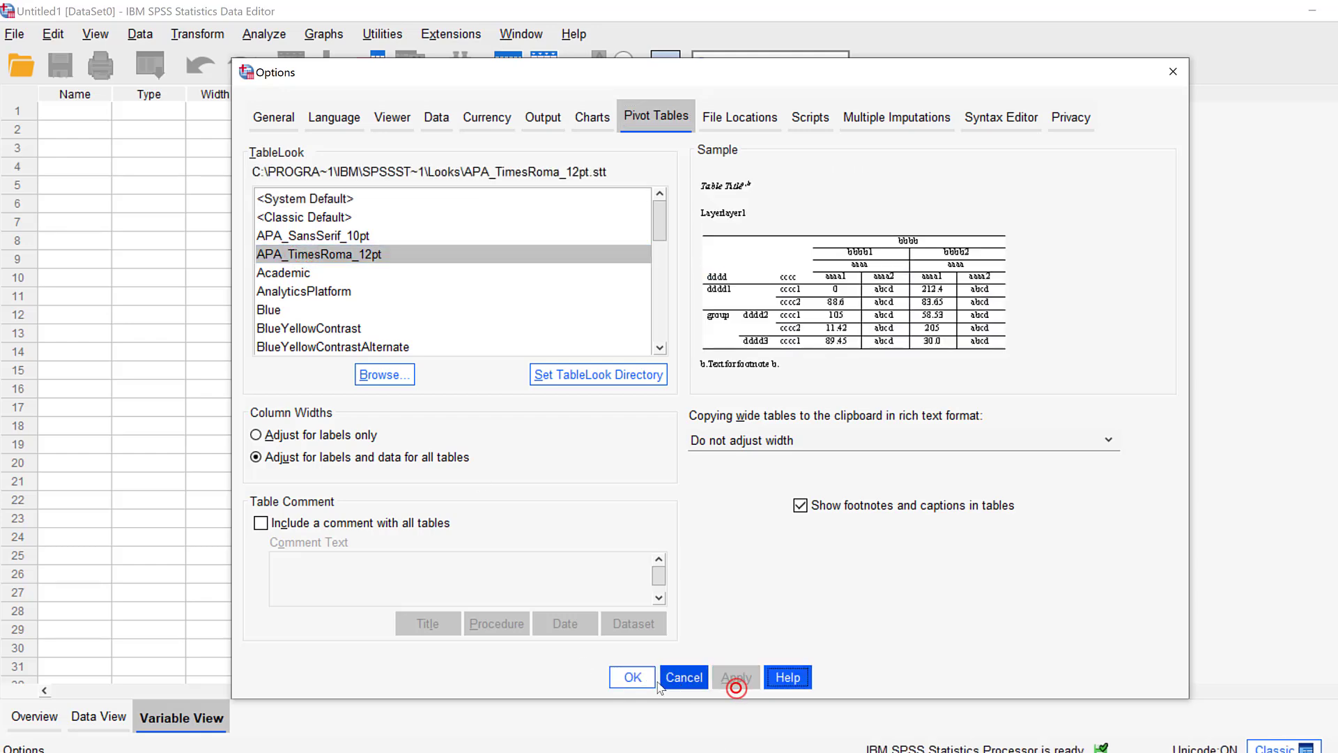
{"action": "left_click", "coordinate": [637, 679]}
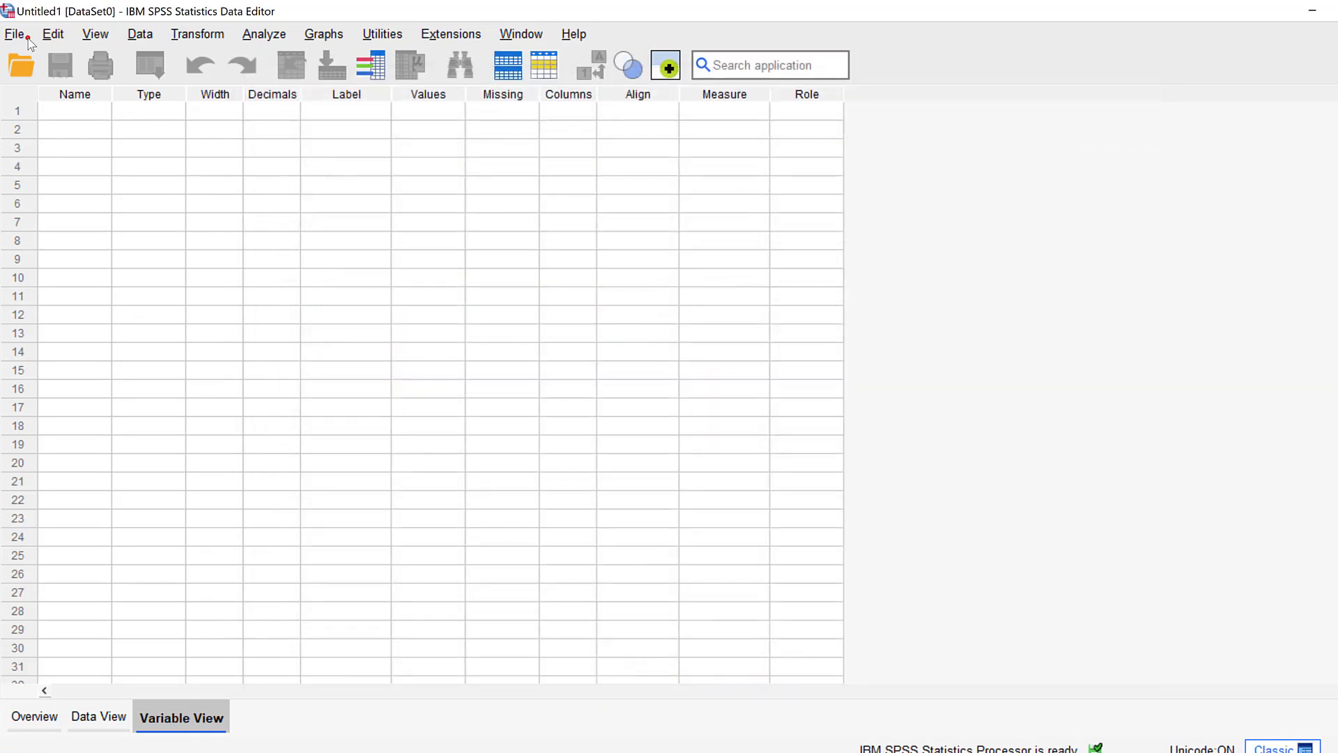
Step: Reopen Options and review the File Locations, Scripts, Output and Currency settings
{"action": "left_click", "coordinate": [21, 35]}
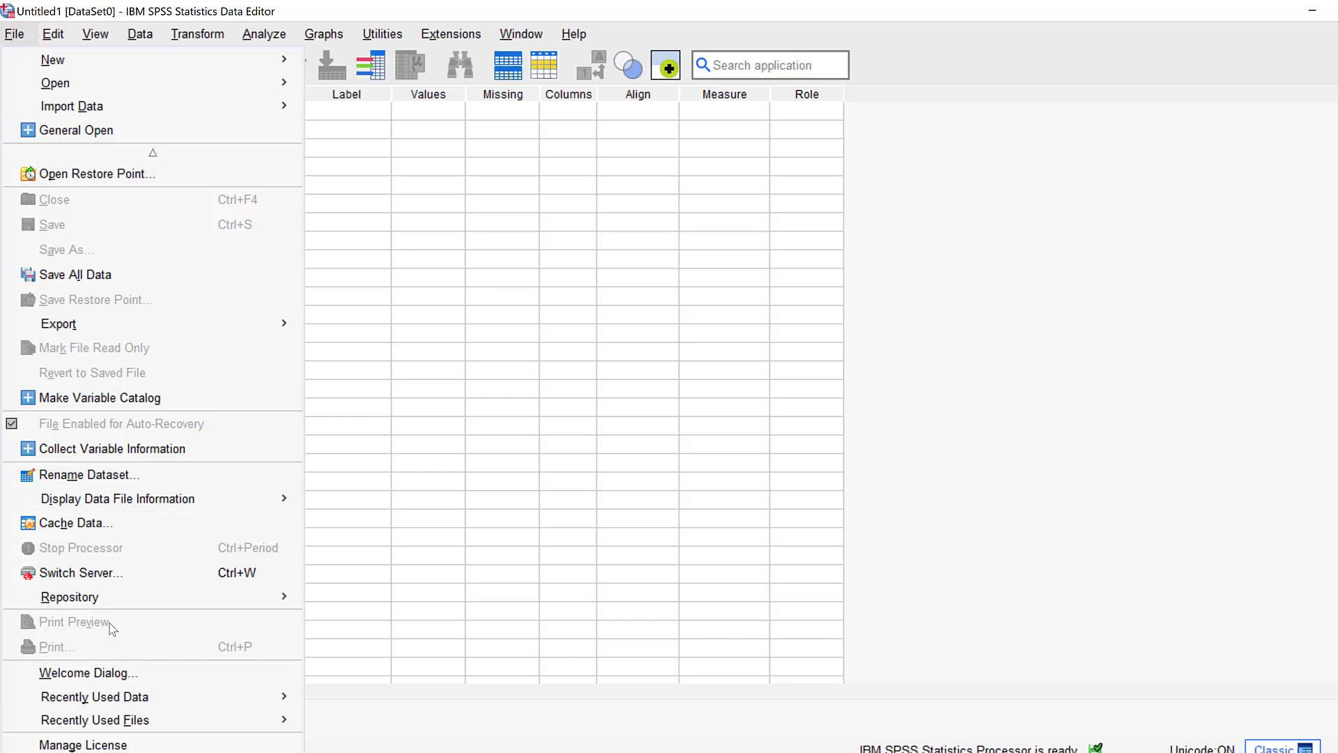
{"action": "mouse_move", "coordinate": [59, 39]}
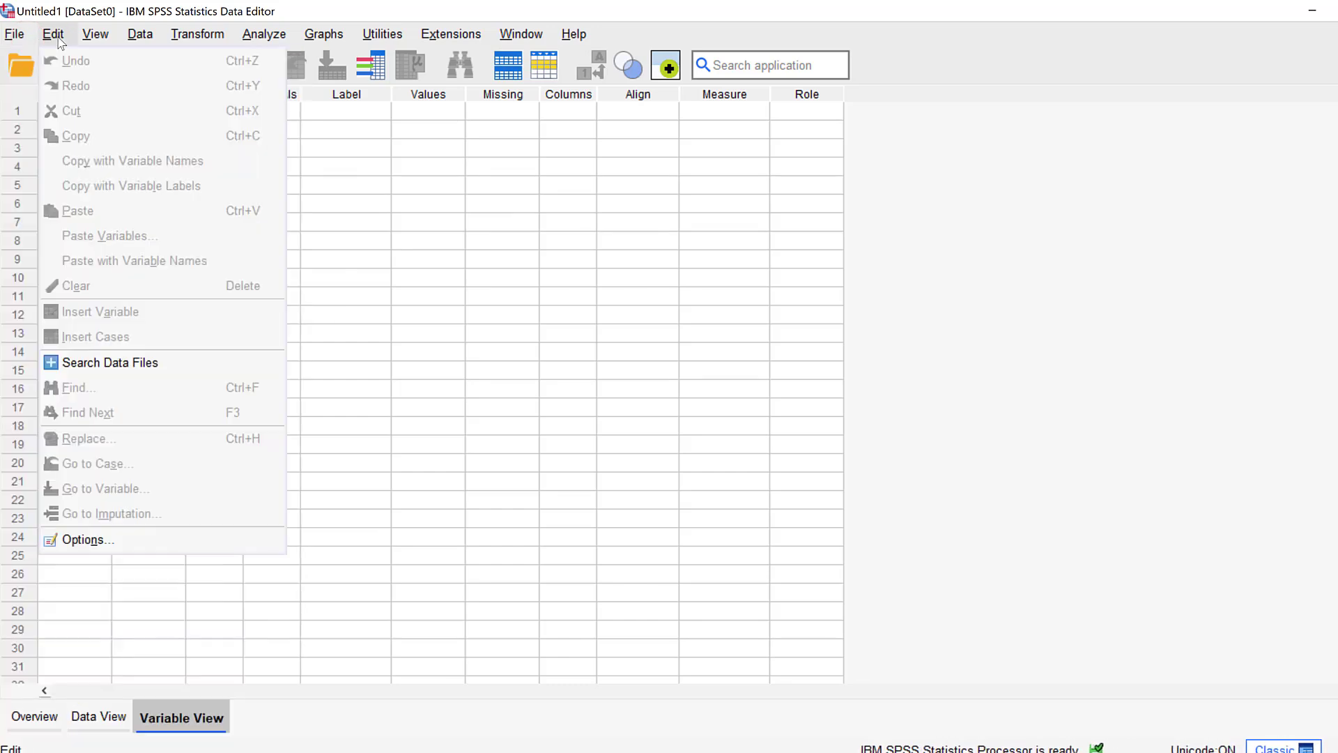
{"action": "left_click", "coordinate": [110, 541]}
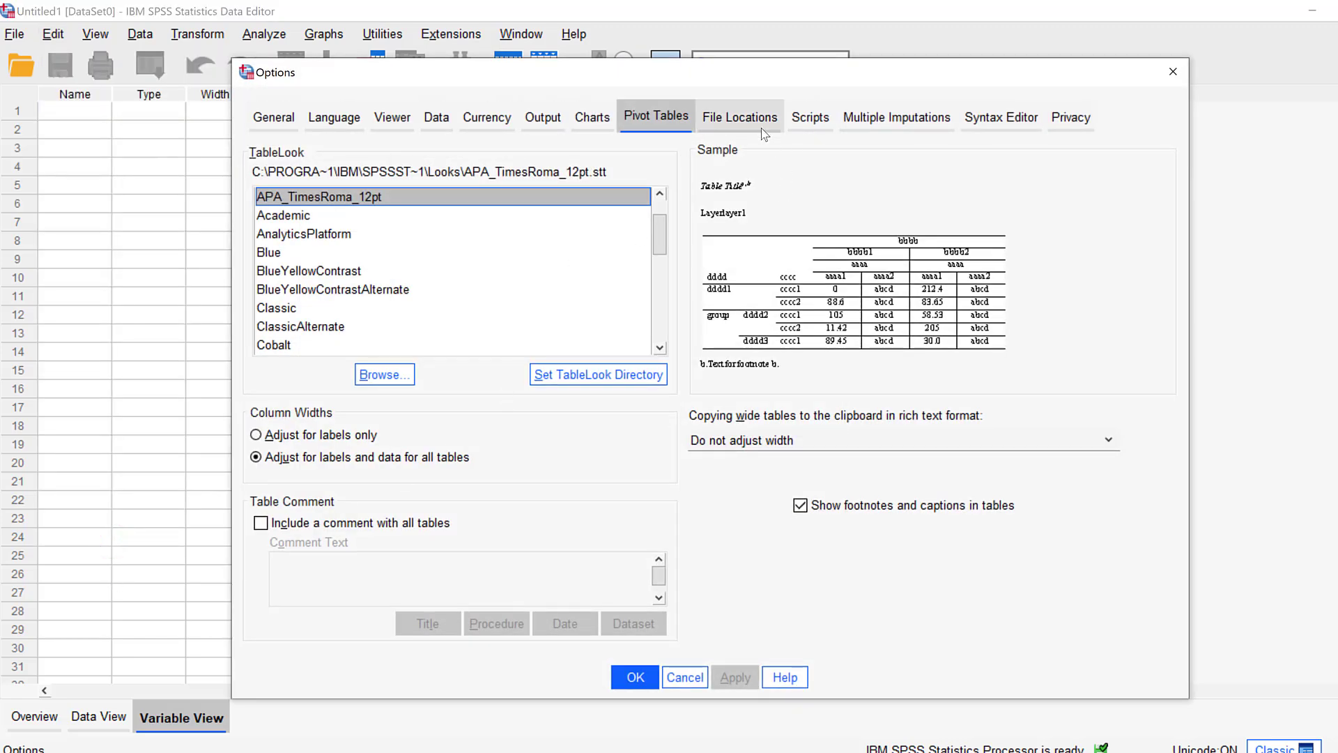
{"action": "left_click", "coordinate": [740, 116]}
{"action": "left_click", "coordinate": [811, 126]}
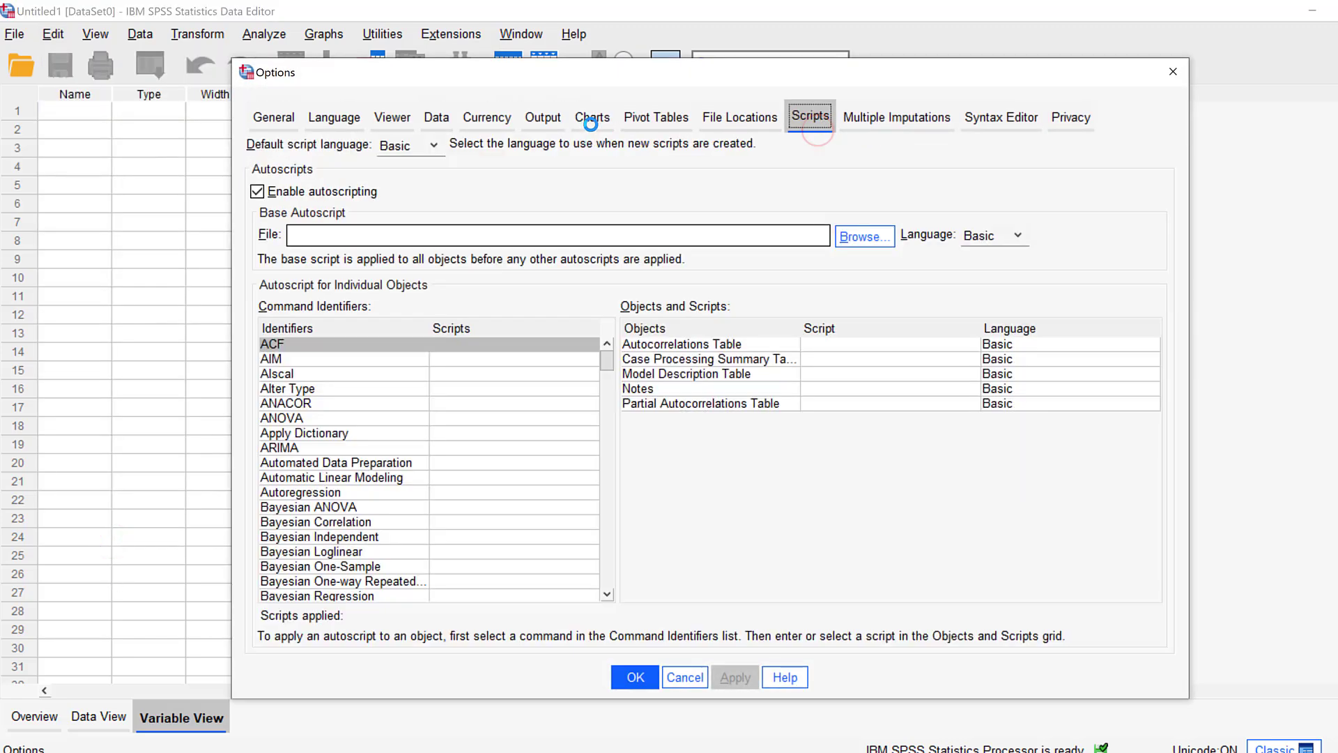
{"action": "left_click", "coordinate": [526, 125]}
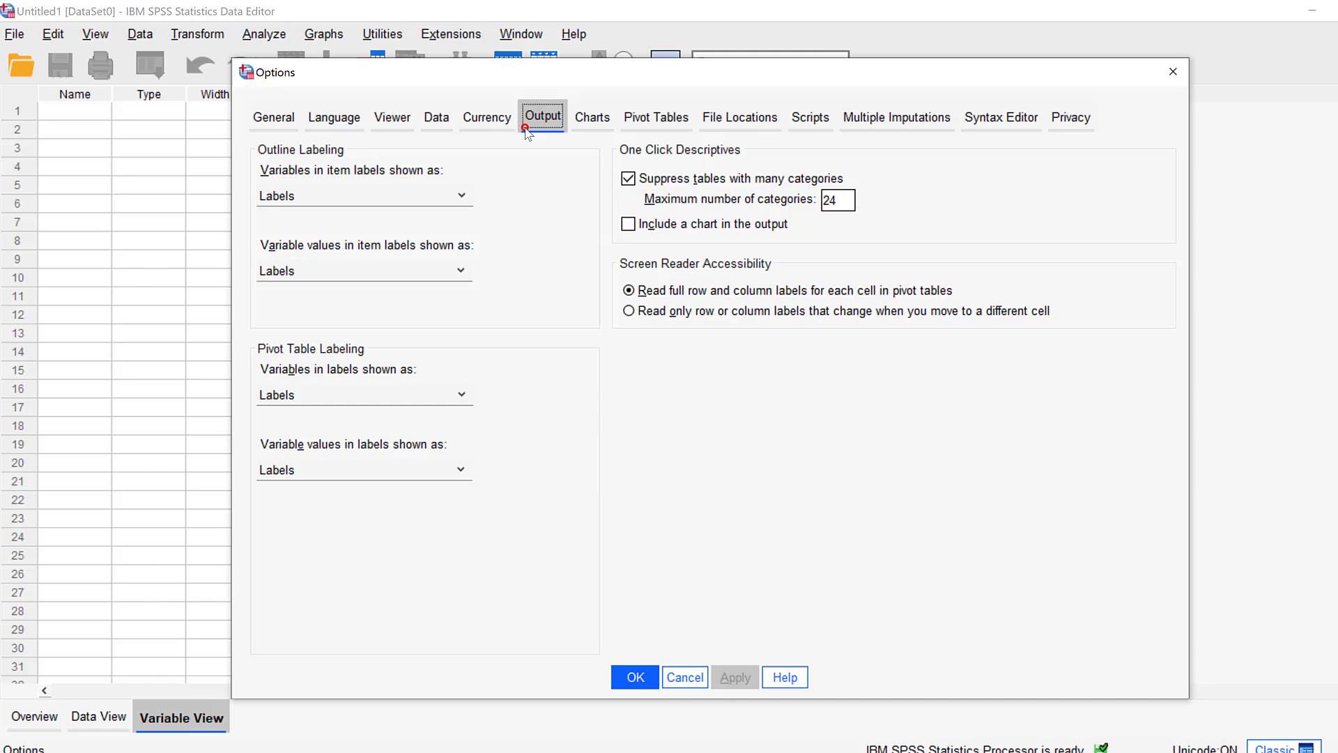
{"action": "left_click", "coordinate": [487, 126]}
Step: Review the Data, Viewer and Language settings, checking the Output language choices
{"action": "left_click", "coordinate": [439, 126]}
{"action": "left_click", "coordinate": [395, 129]}
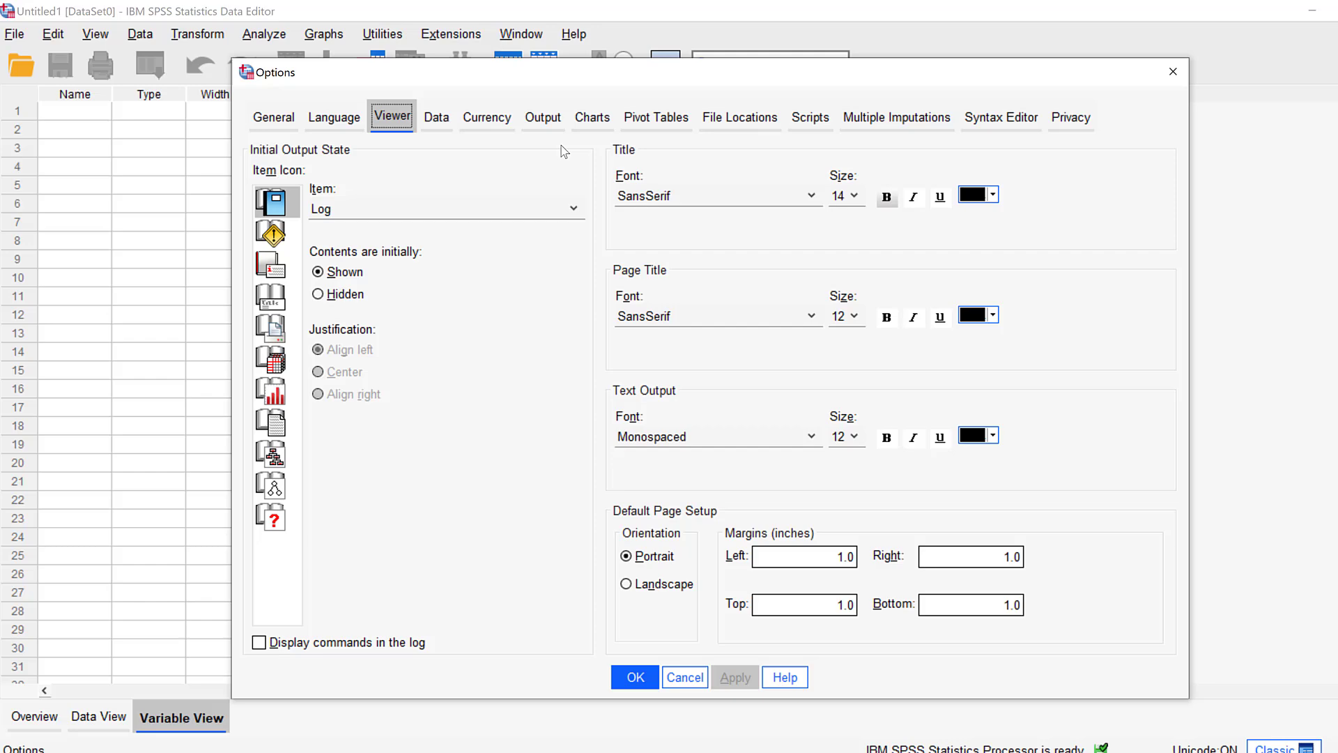
{"action": "left_click", "coordinate": [337, 123]}
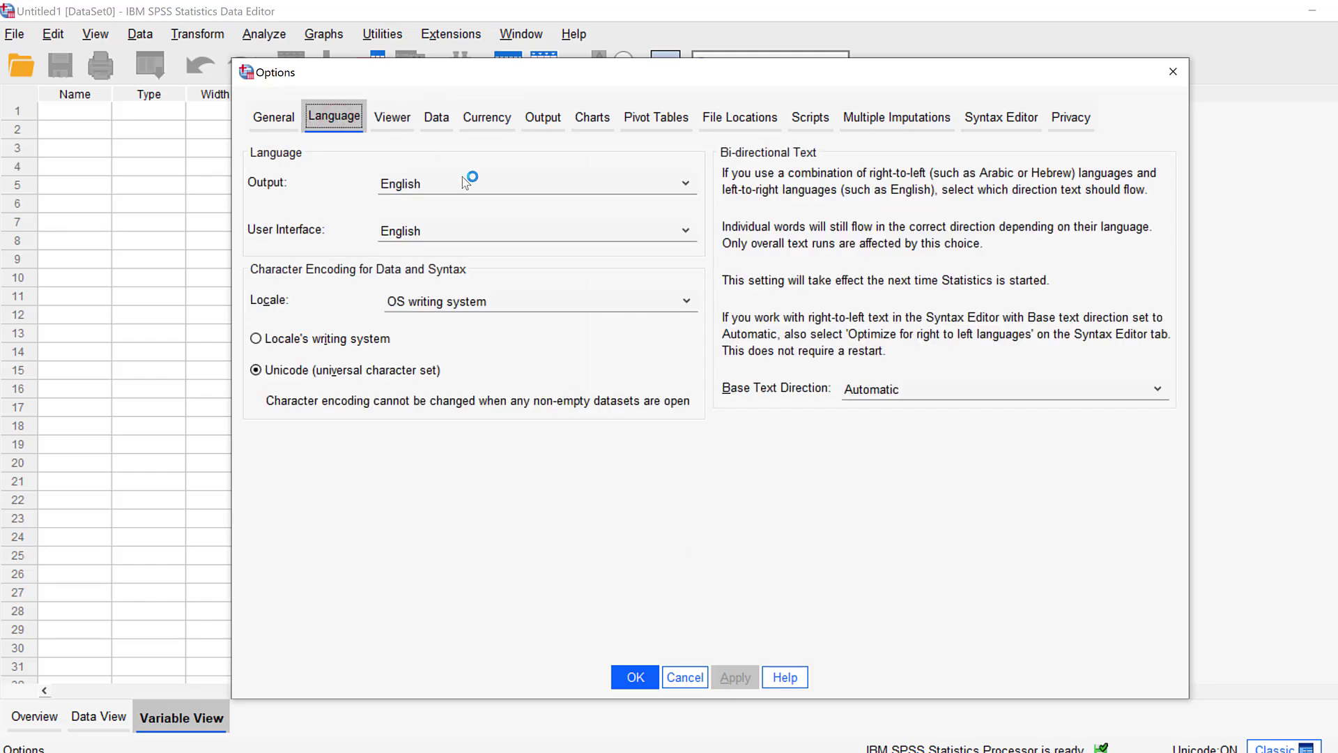
{"action": "left_click", "coordinate": [488, 184]}
{"action": "scroll", "coordinate": [520, 334], "scroll_direction": "down", "scroll_amount": 2}
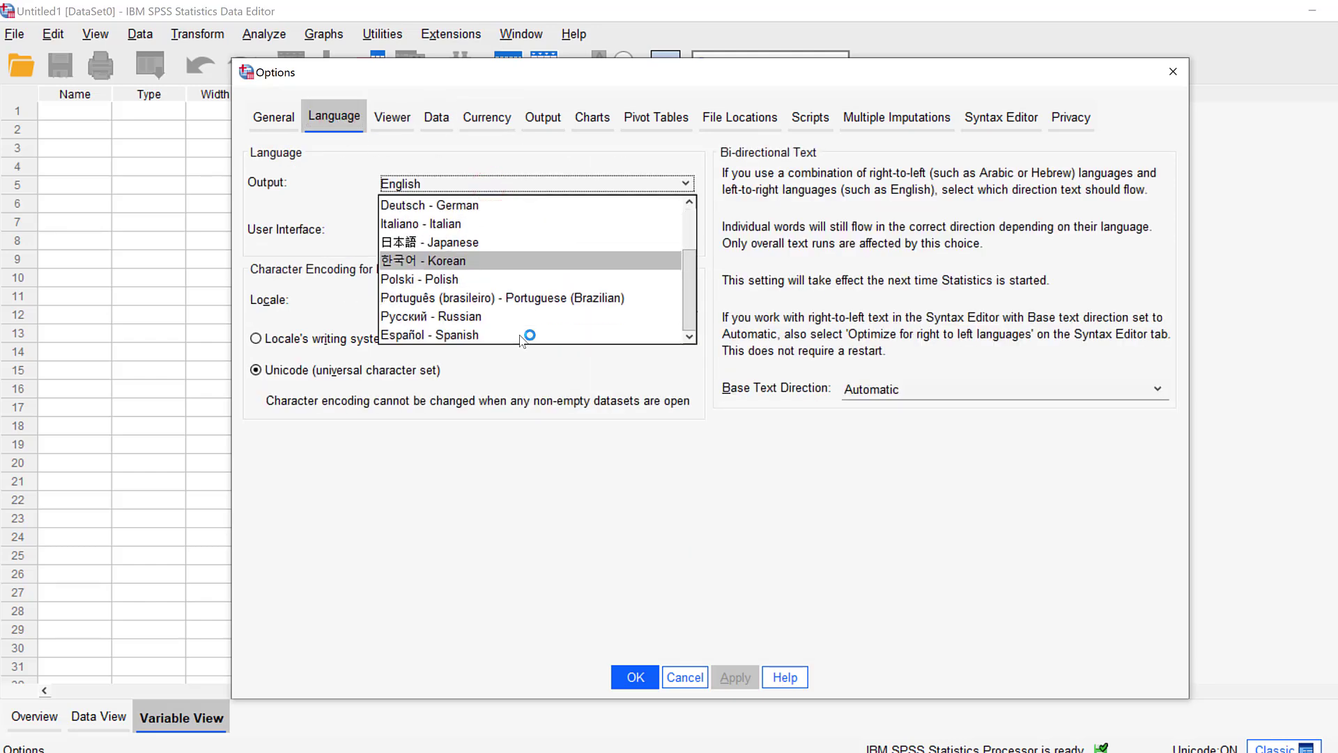